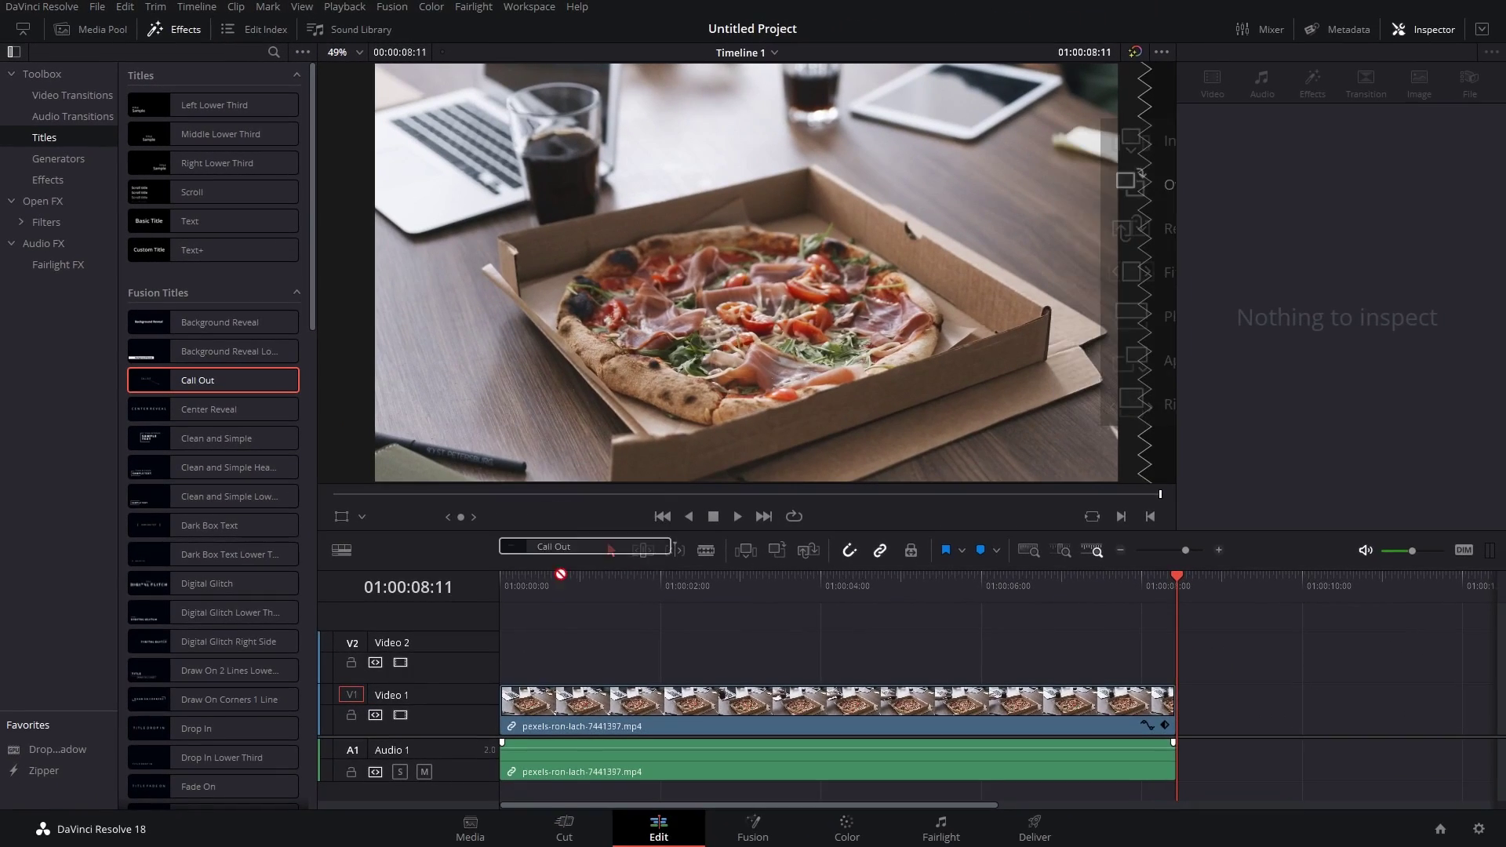
Place the Call Out title on Video 2 at the clip start, trim it, and select it
drag(235, 528, 510, 661)
drag(915, 667, 1177, 667)
click(1000, 637)
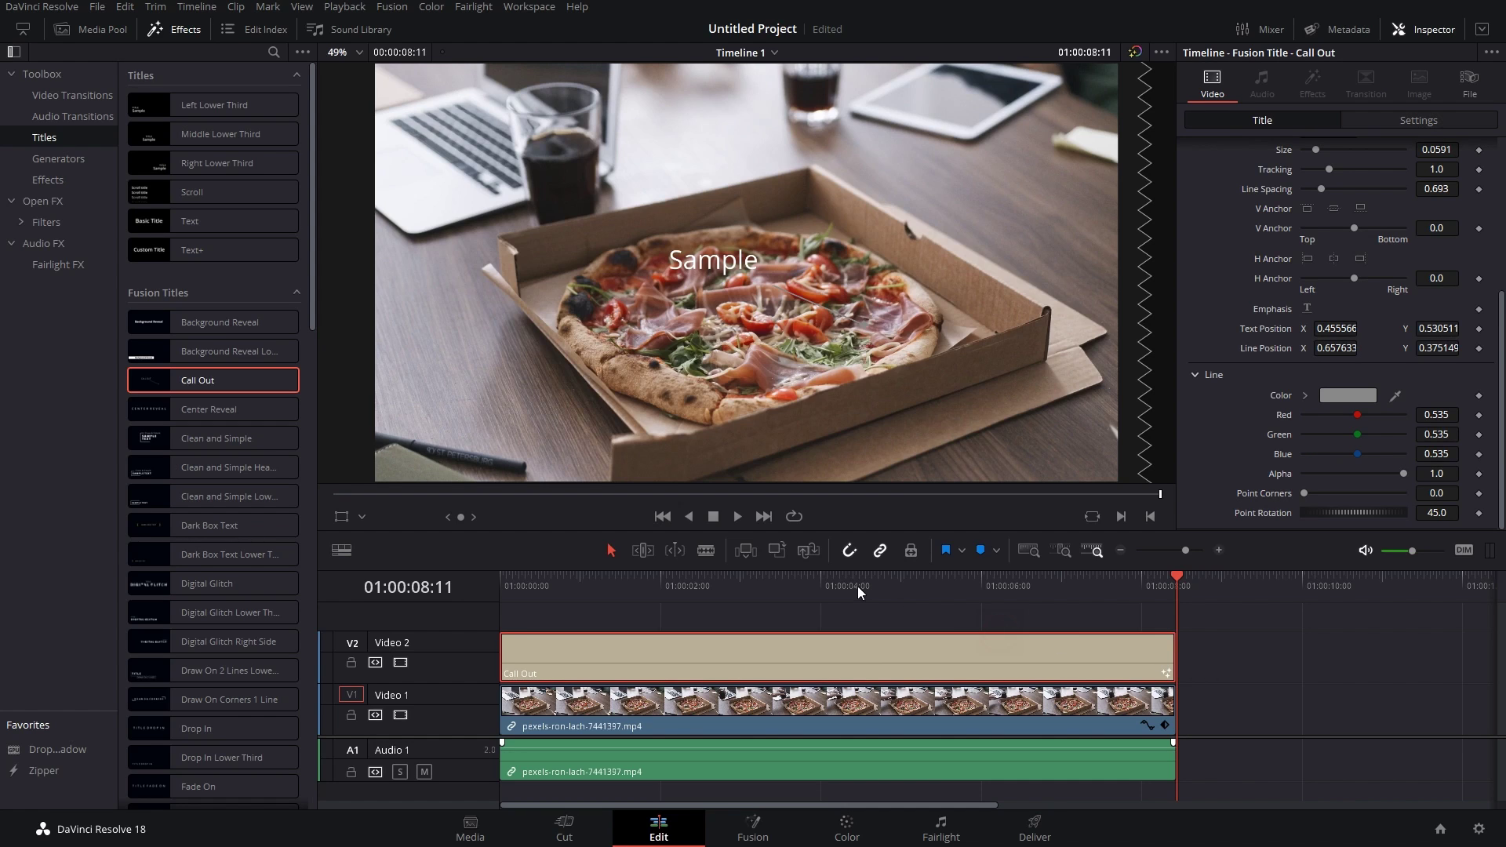
click(801, 585)
Replace the Sample text with 'Delicious Pizza'
scroll(1218, 292, up, 4)
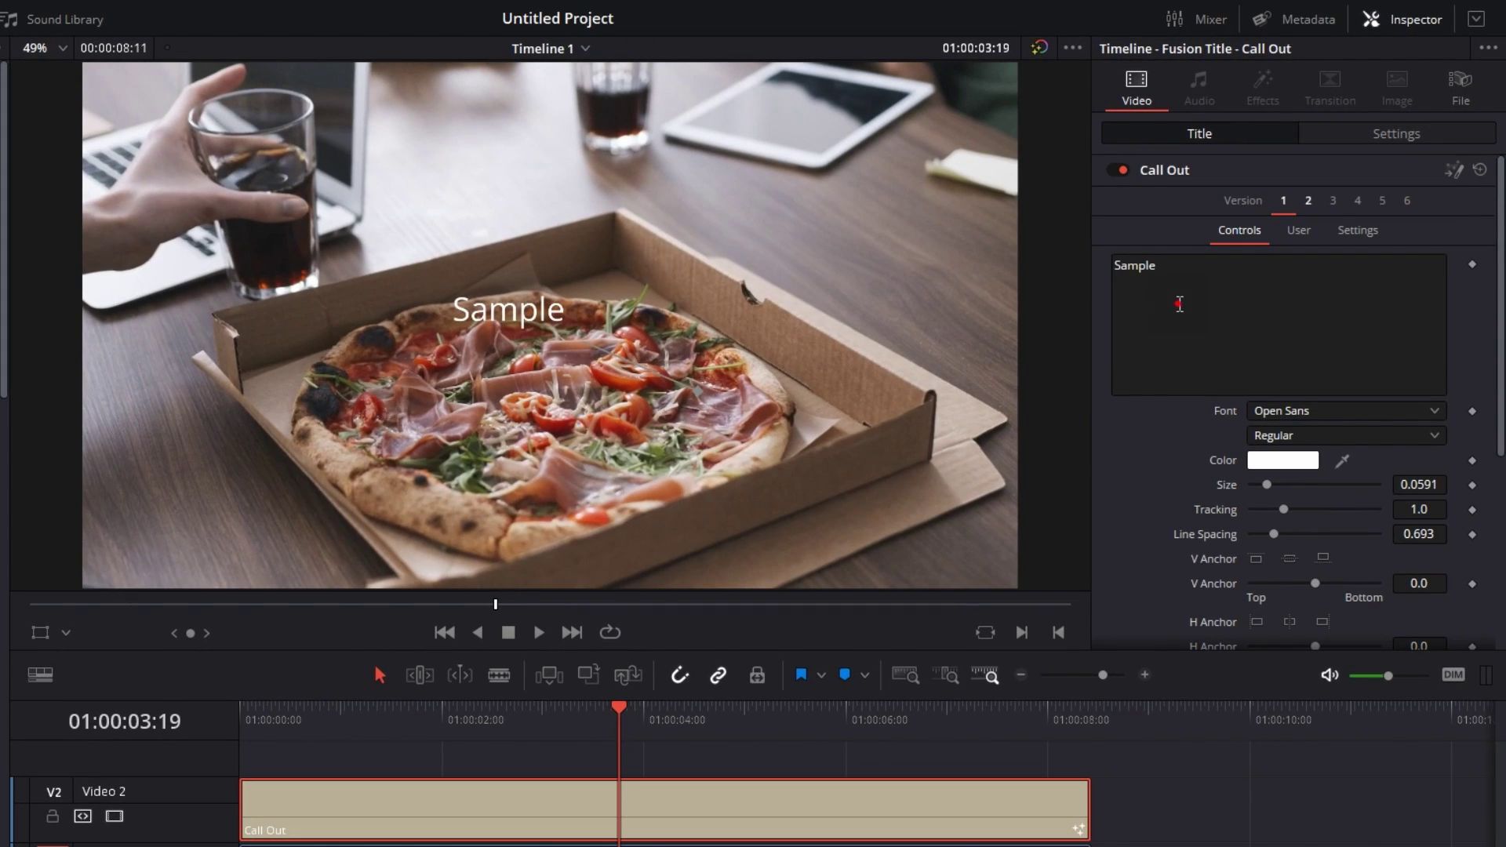
double_click(1200, 299)
text(Delici)
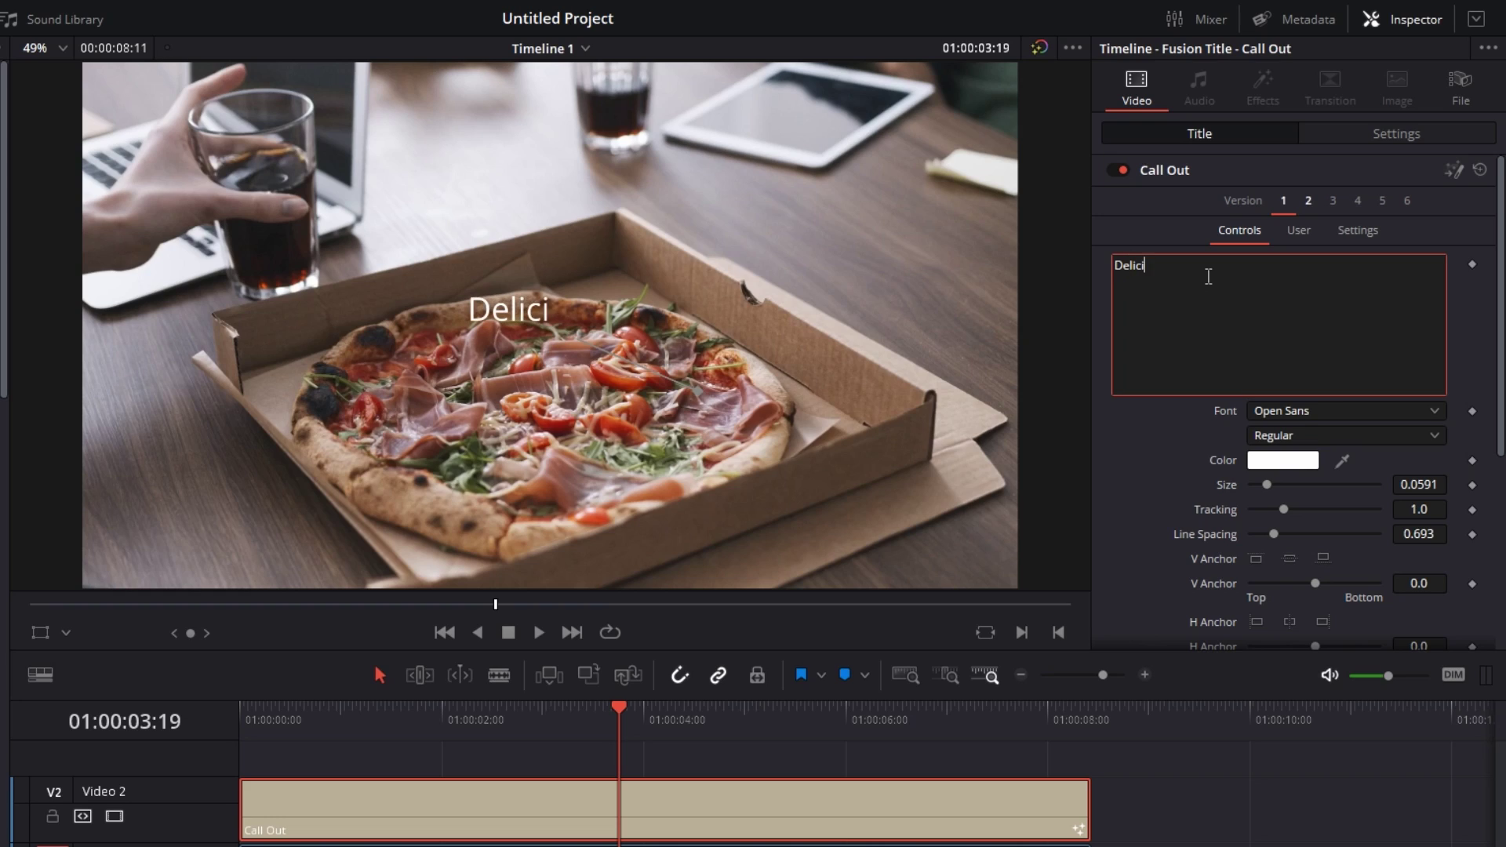
text(ous Pizza)
key(ctrl+a)
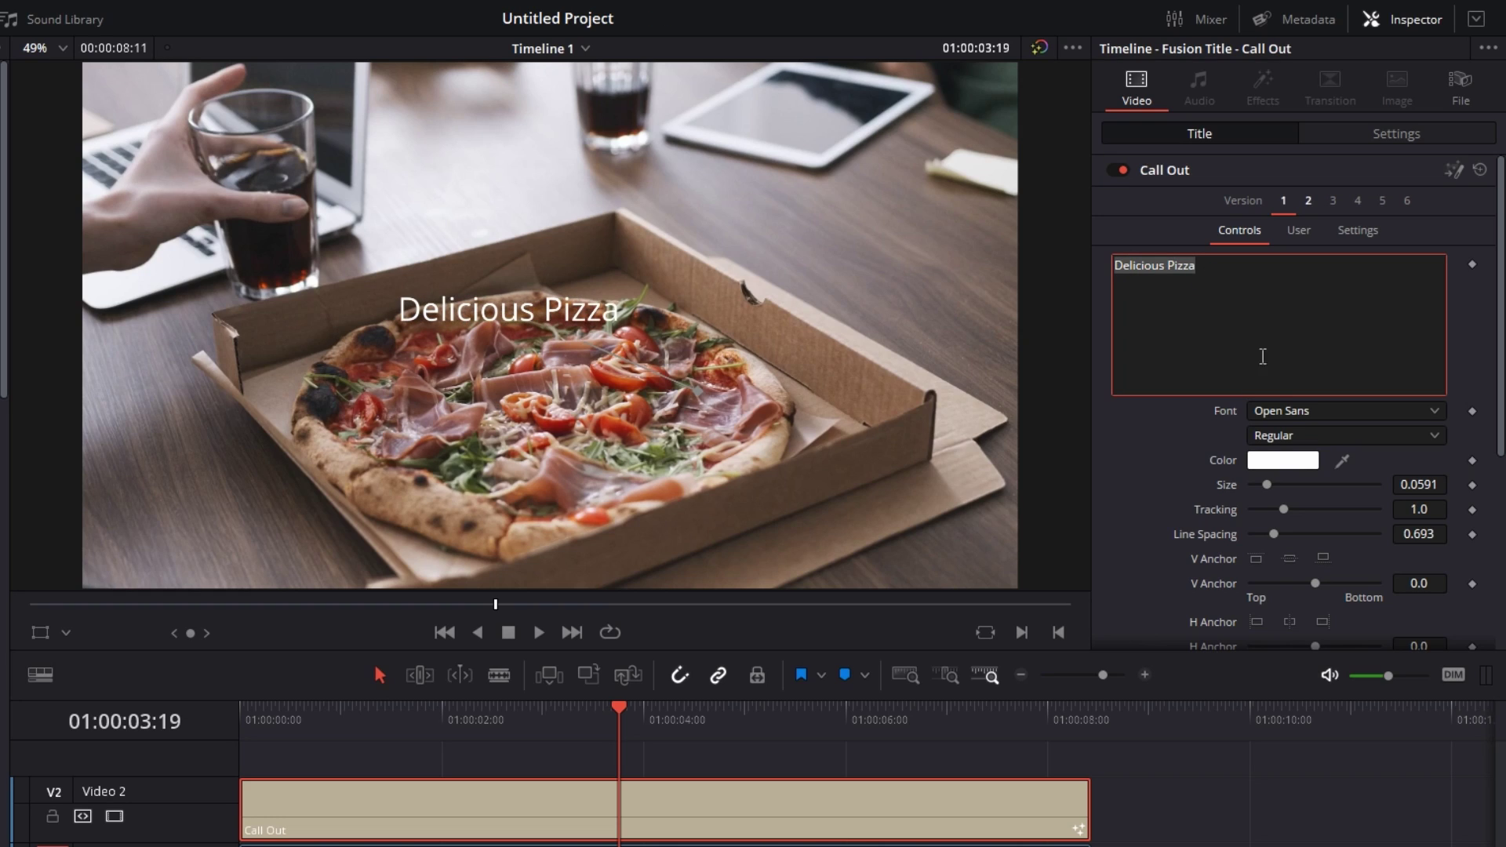
Set the title font to DM Serif Display Italic
click(1277, 418)
scroll(1275, 471, up, 10)
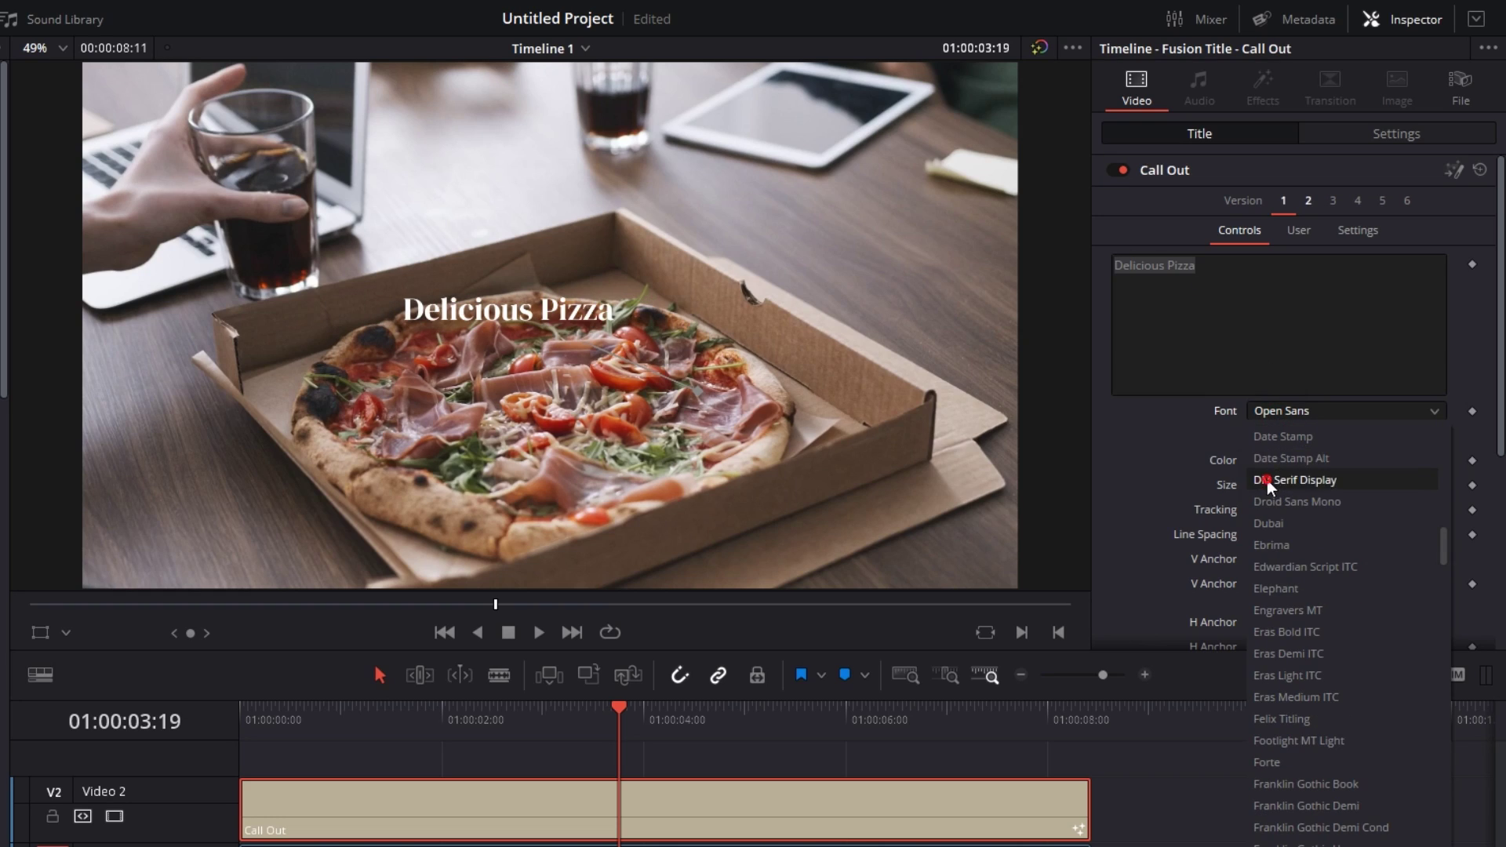
click(1275, 478)
click(1275, 435)
click(1265, 483)
scroll(1193, 349, down, 3)
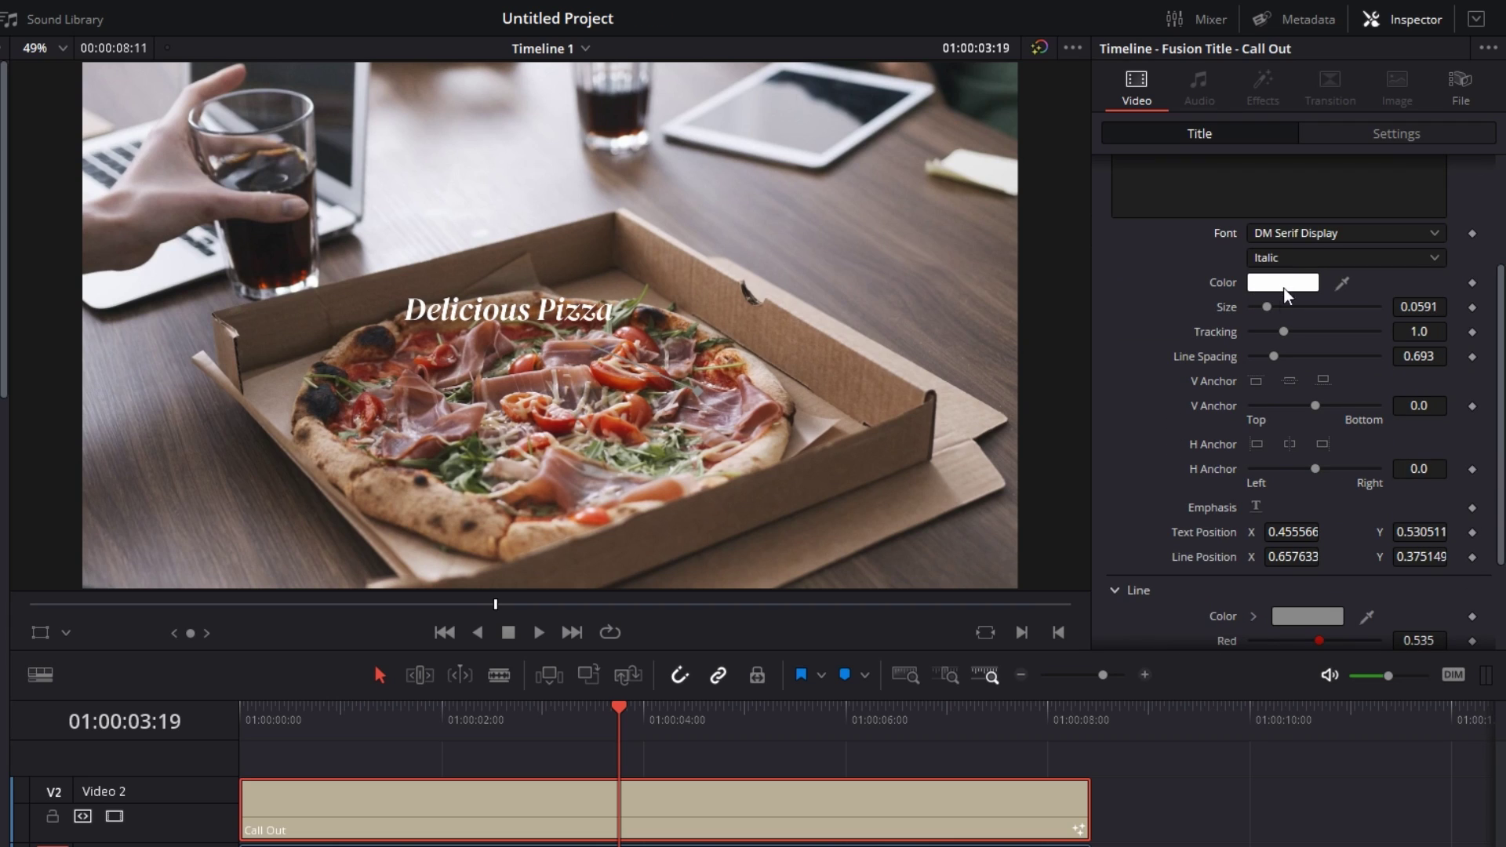
scroll(1169, 382, down, 2)
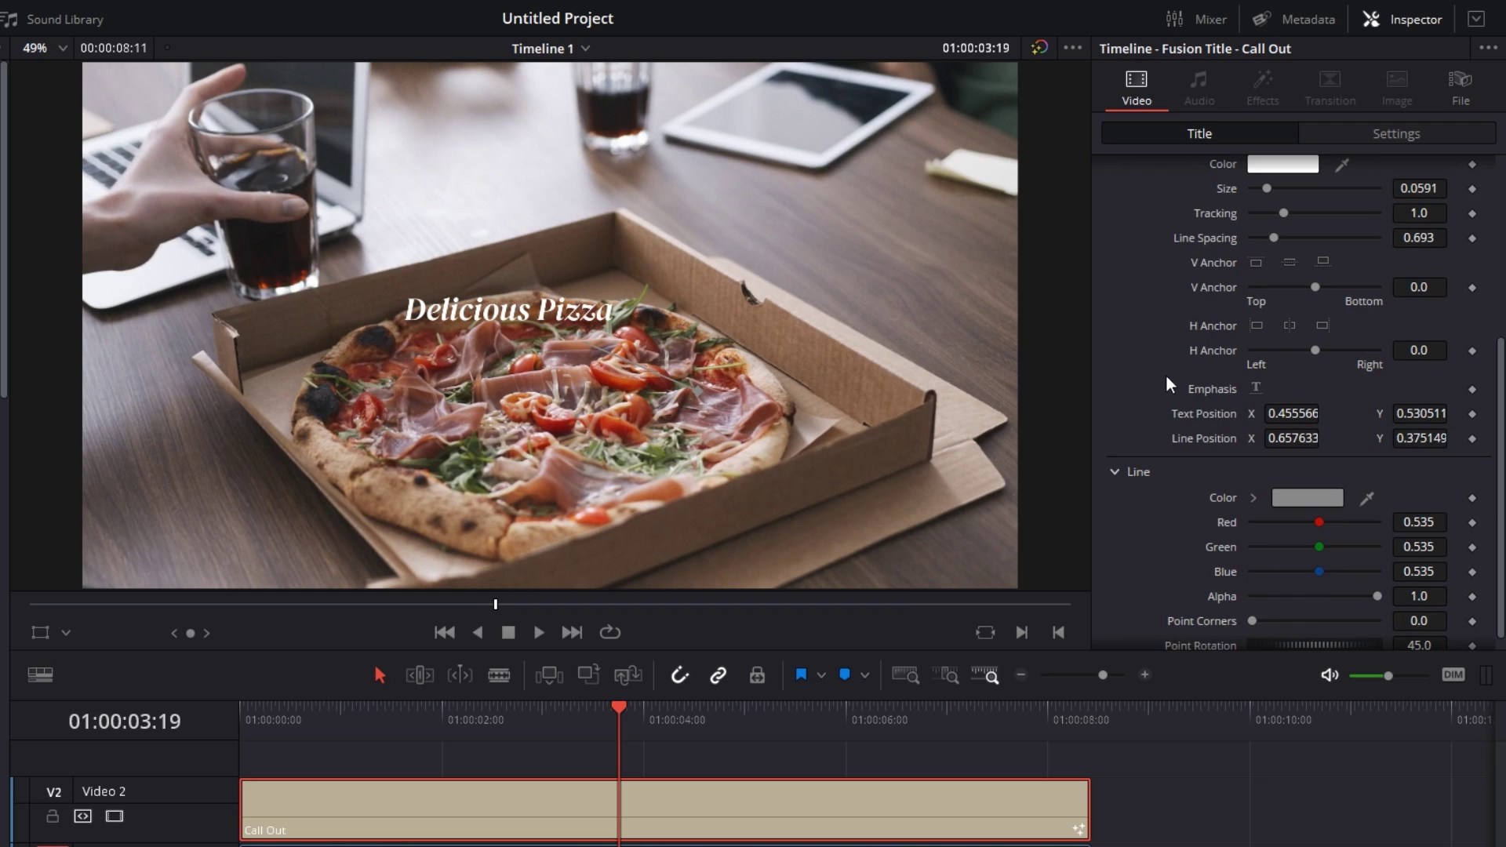
scroll(1146, 400, down, 1)
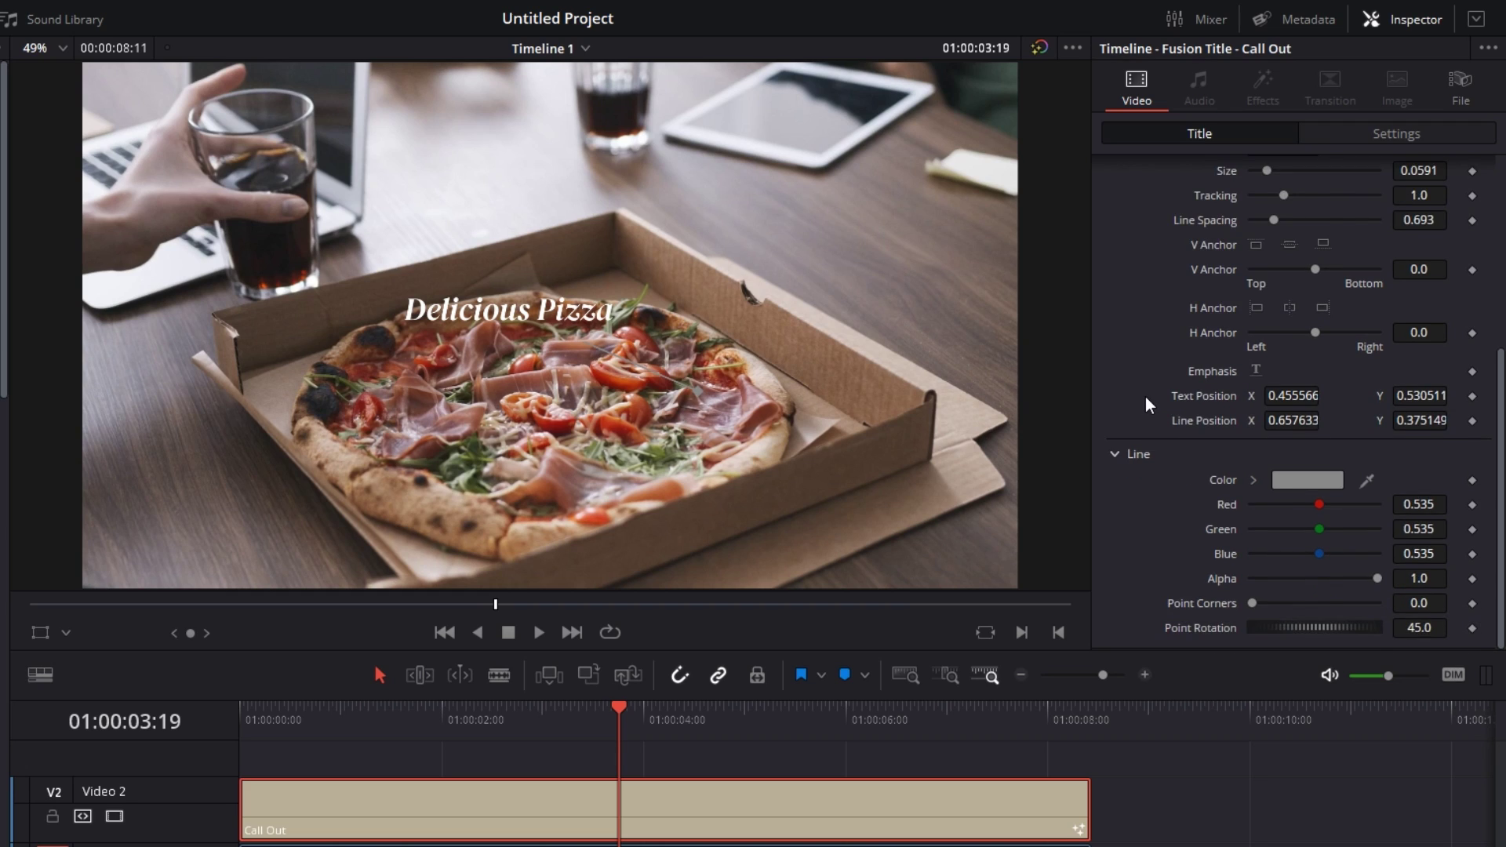
scroll(1177, 439, up, 2)
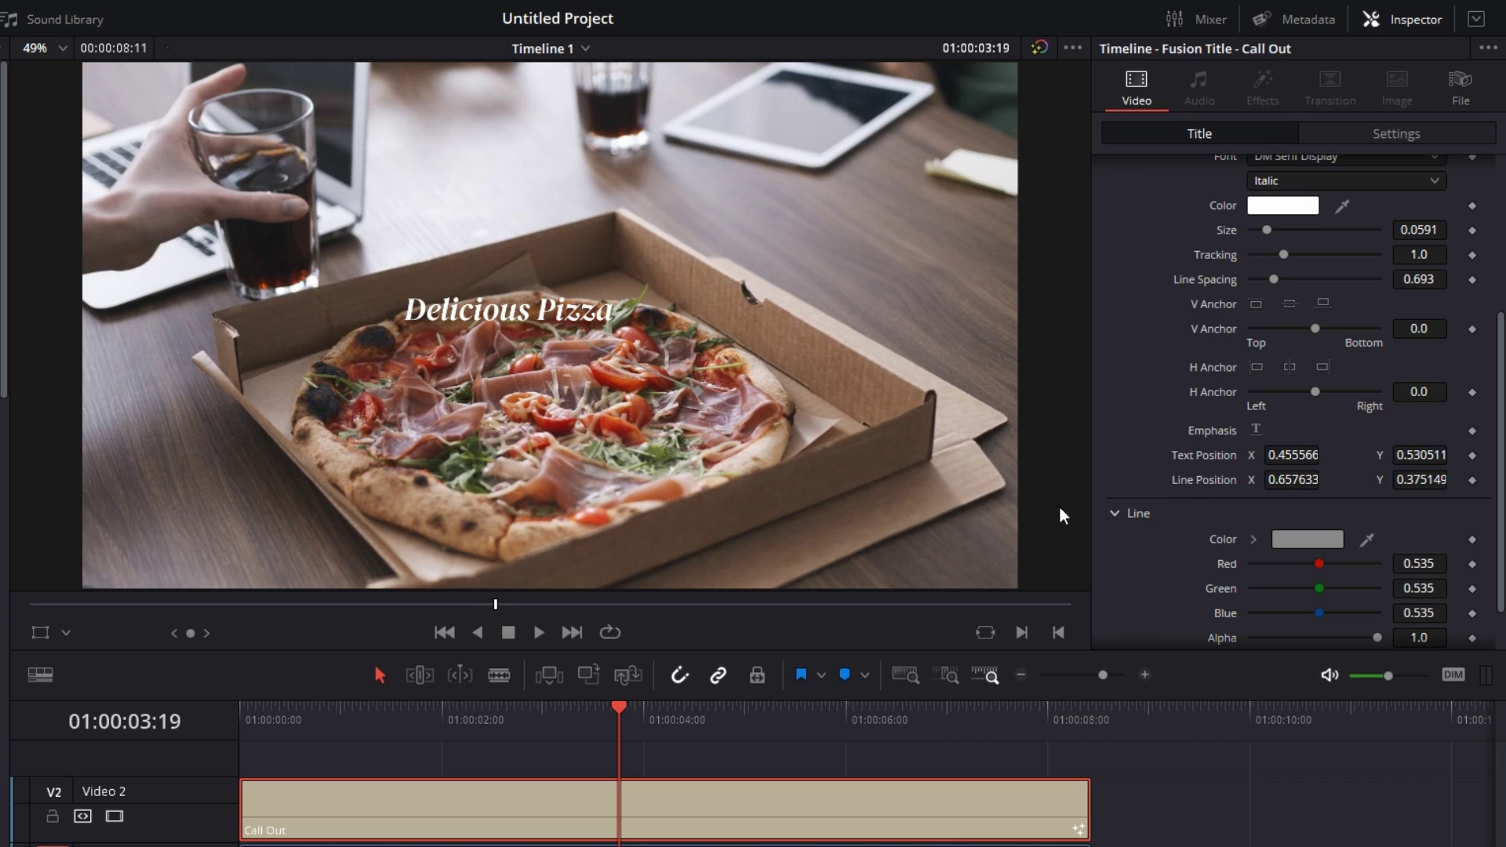
Make the call-out line colour pure white
click(1291, 540)
drag(783, 370, 794, 328)
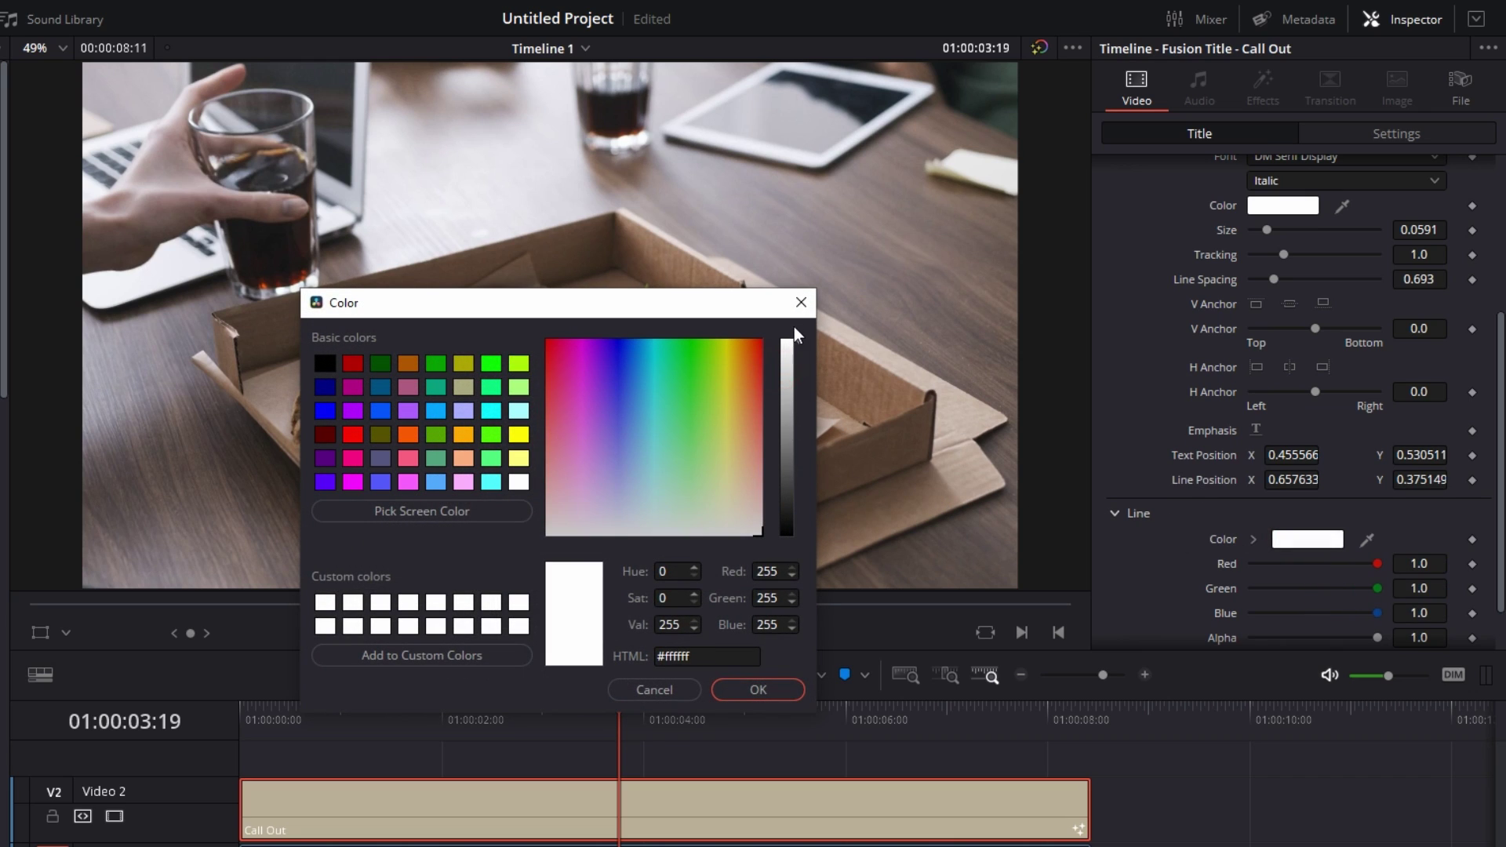
click(758, 691)
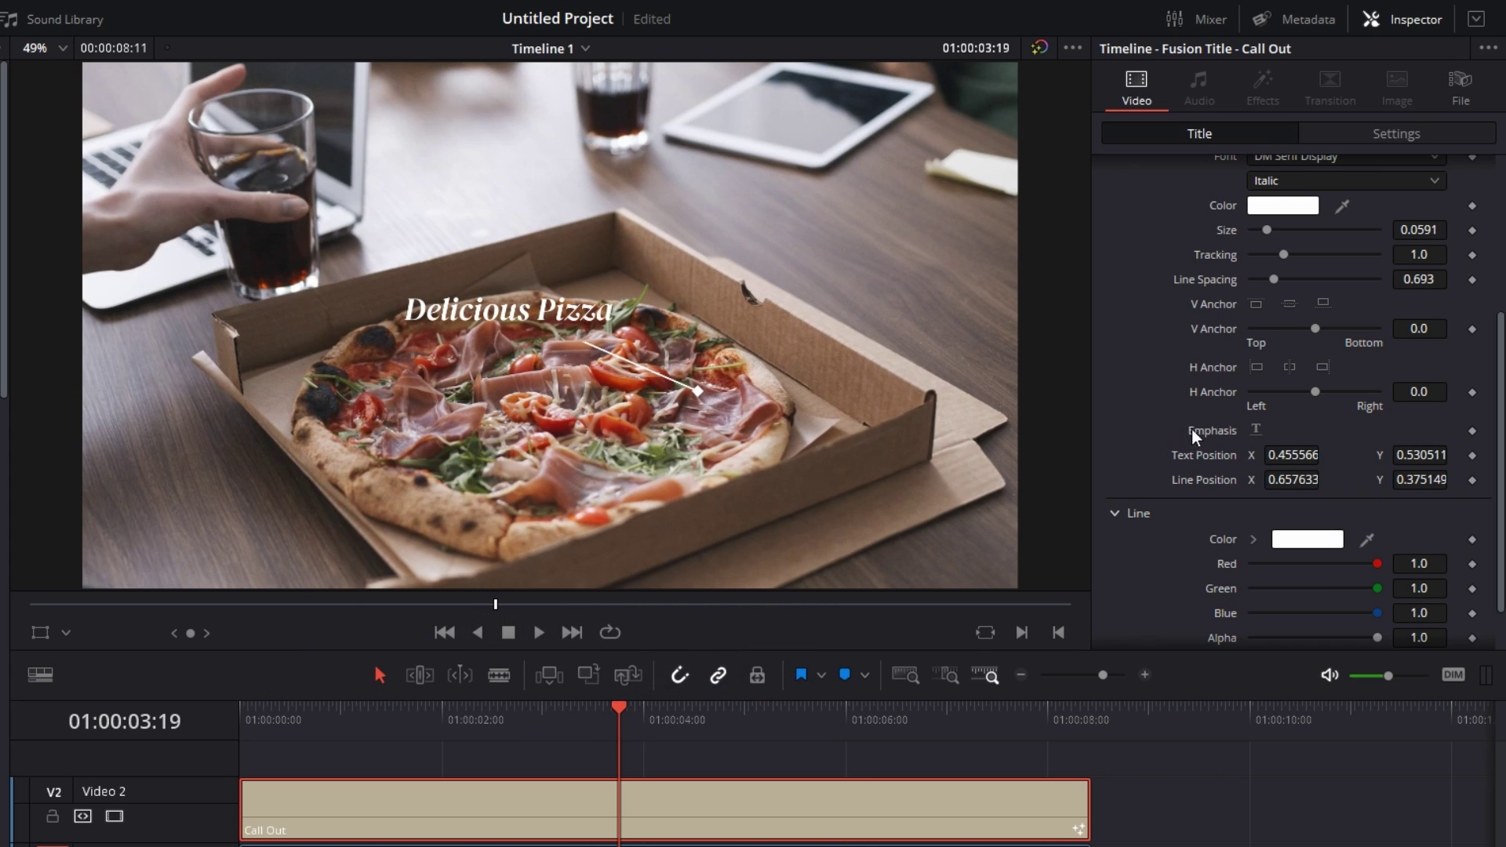
Move the text to X 0.831567, Y 0.675511 and end the line on the pizza
drag(1273, 451, 1280, 450)
drag(1429, 459, 1428, 458)
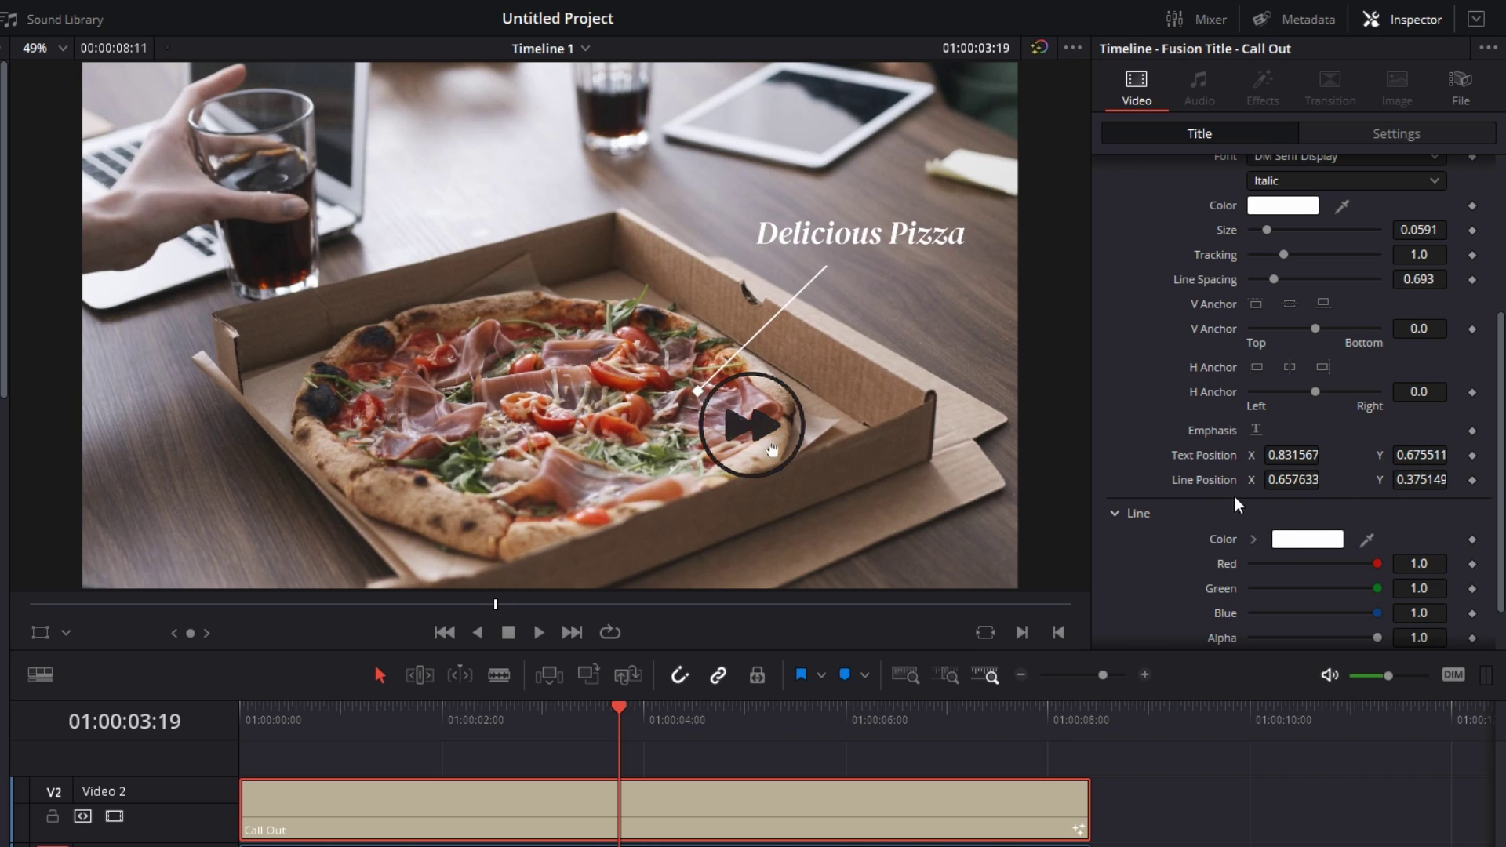
drag(376, 604, 218, 620)
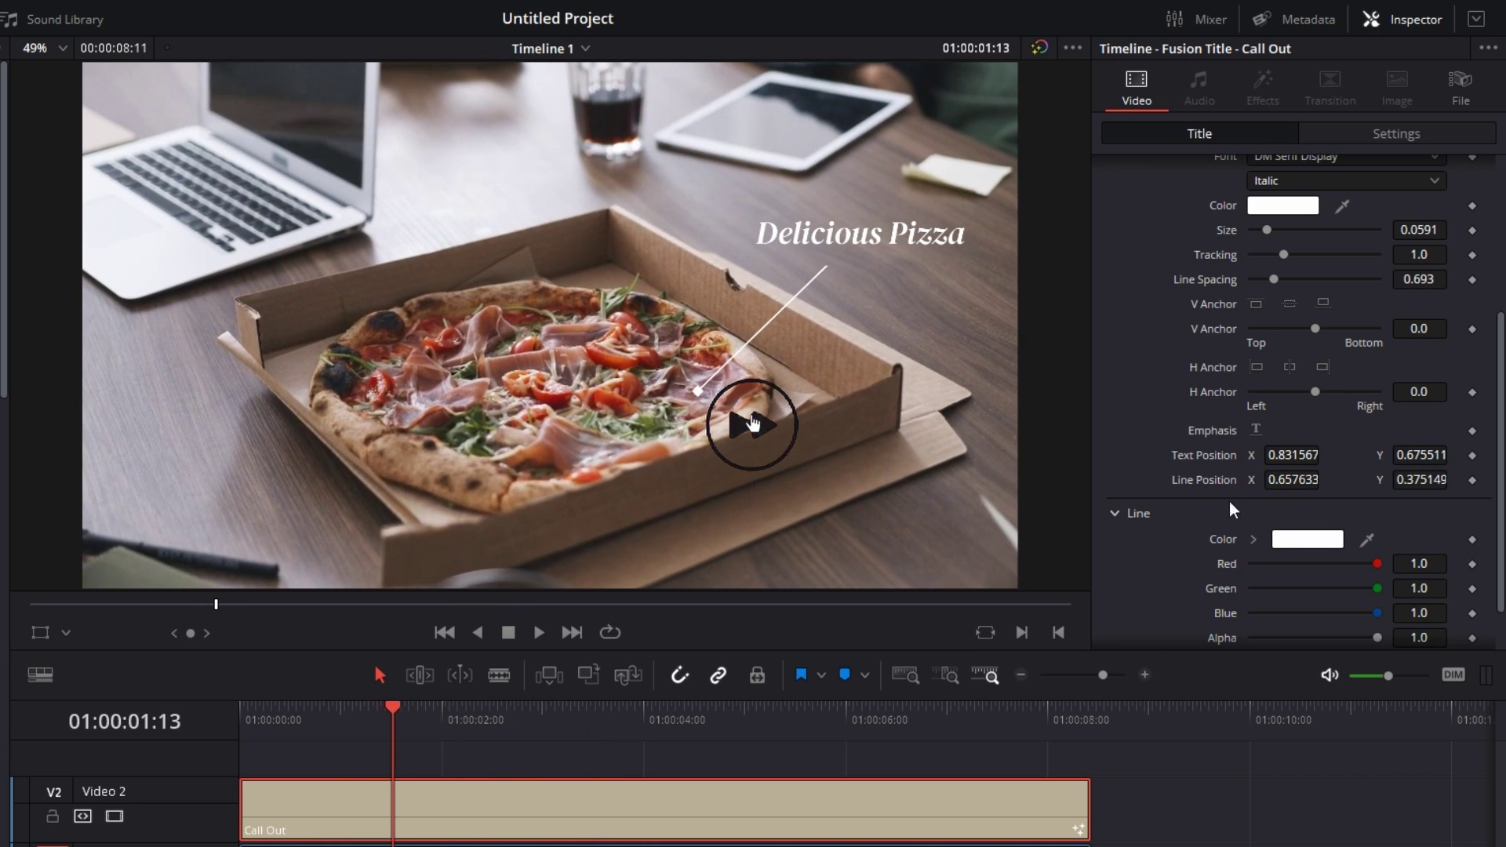
drag(1420, 480, 1426, 479)
drag(1291, 480, 1254, 484)
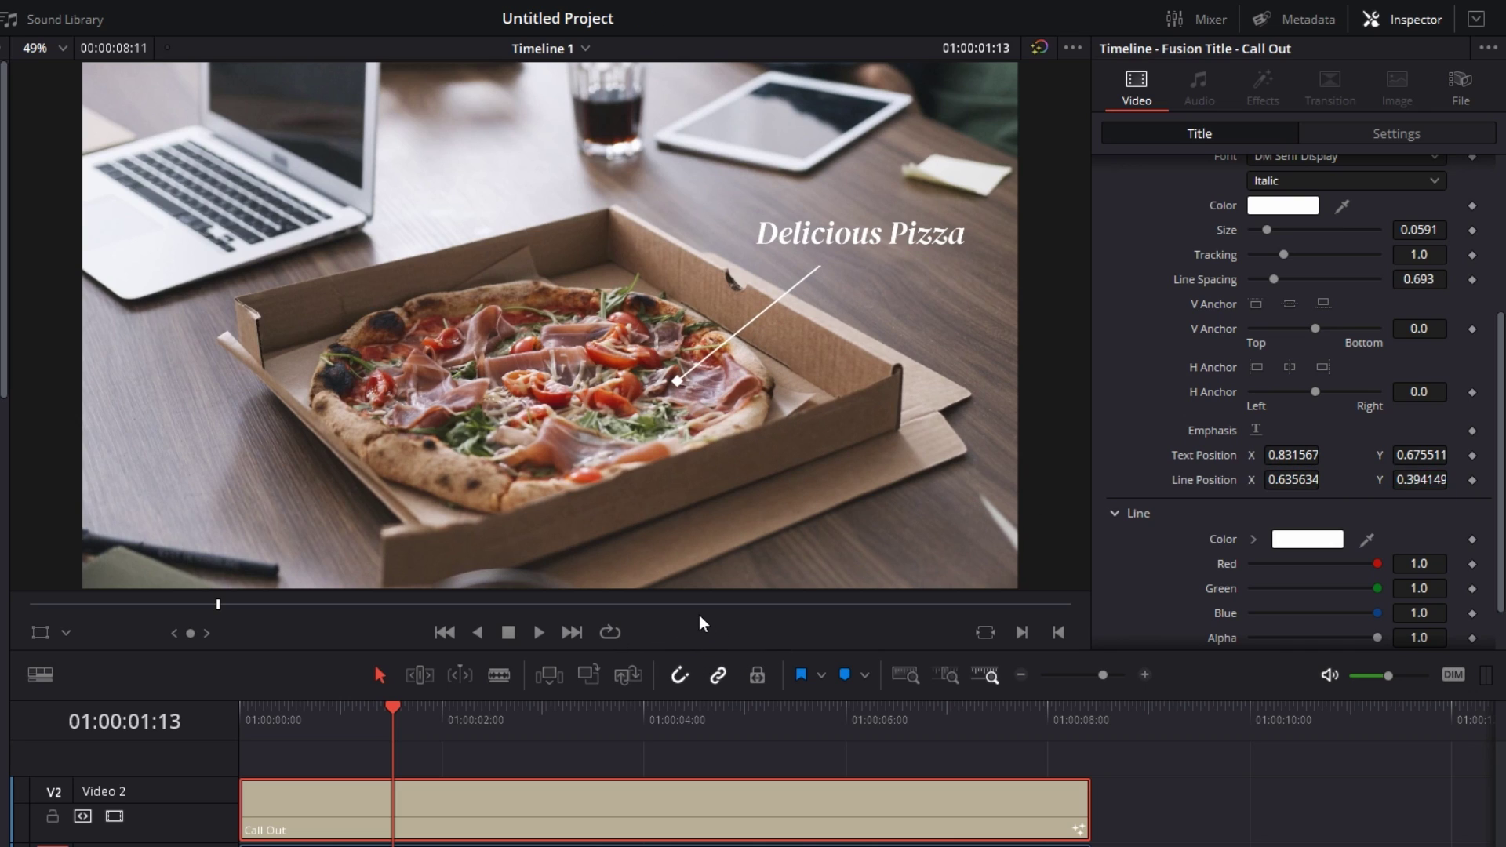
Set the line end point's Point Corners to 1.0 and Point Rotation to 321.5
scroll(1141, 576, down, 2)
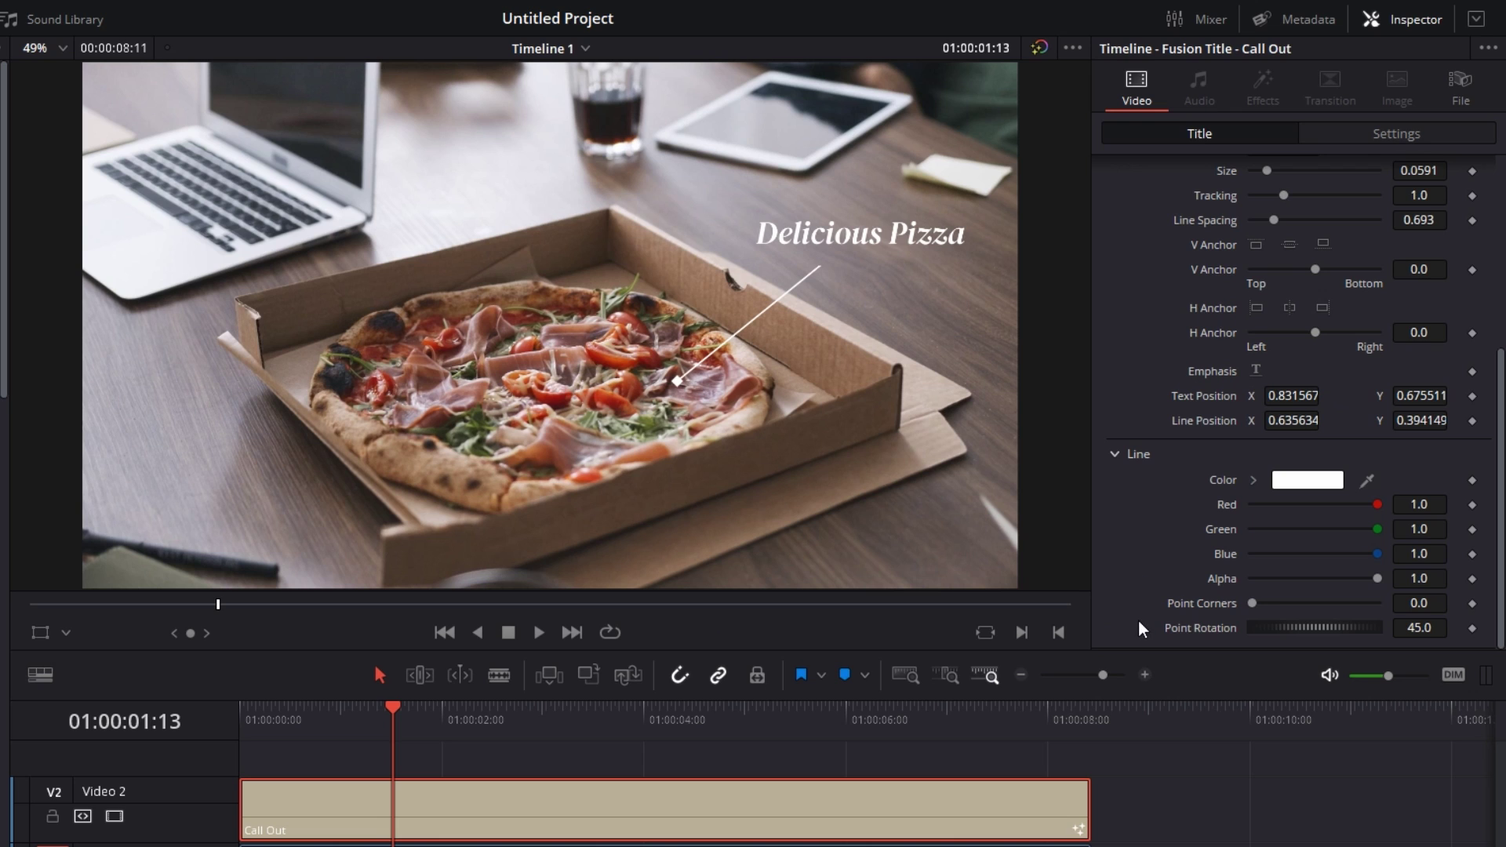
scroll(771, 481, up, 5)
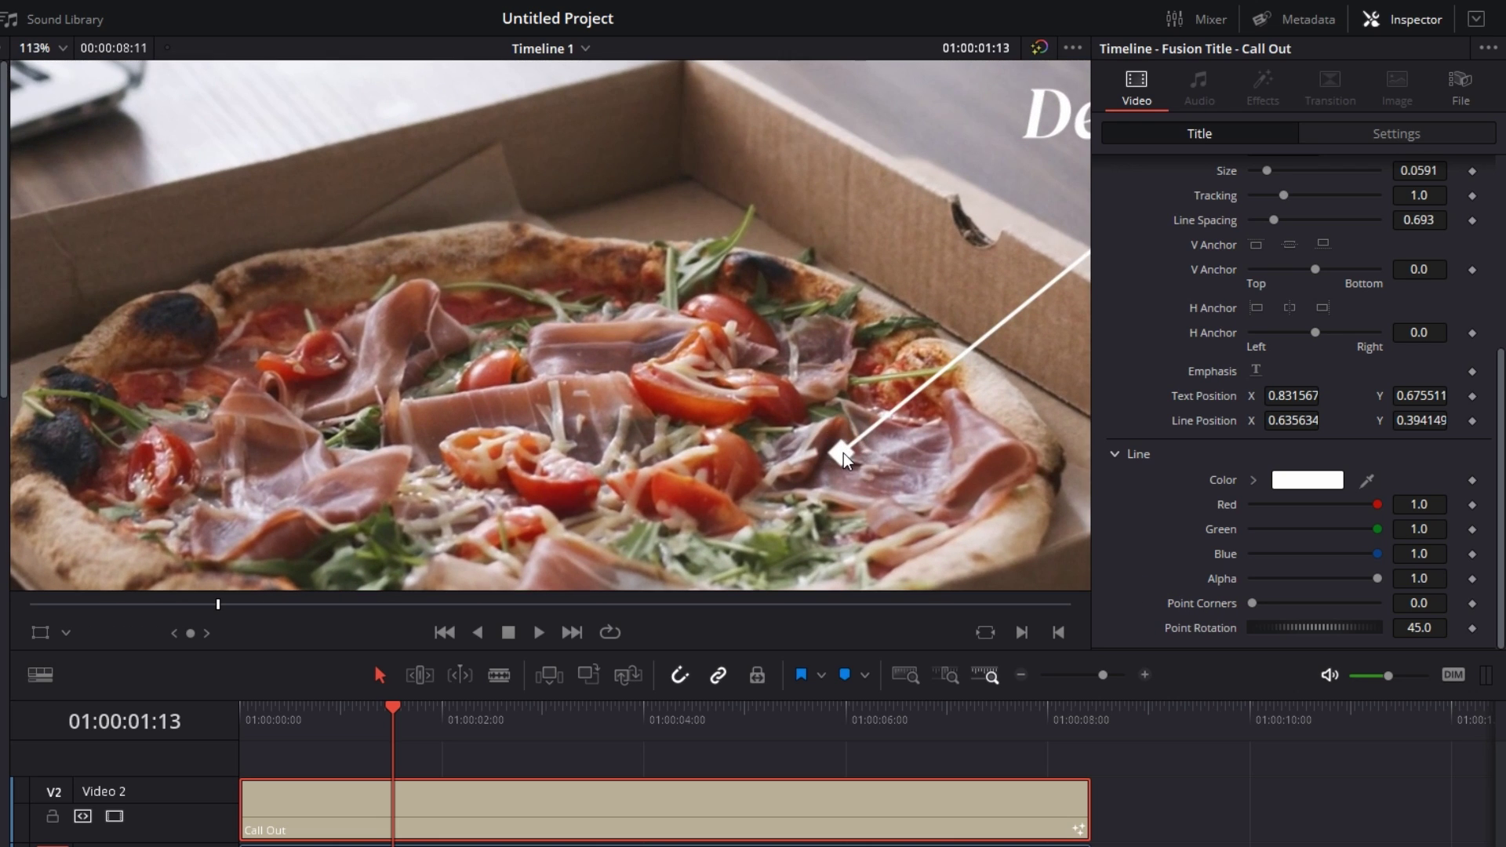
drag(1256, 604, 1338, 626)
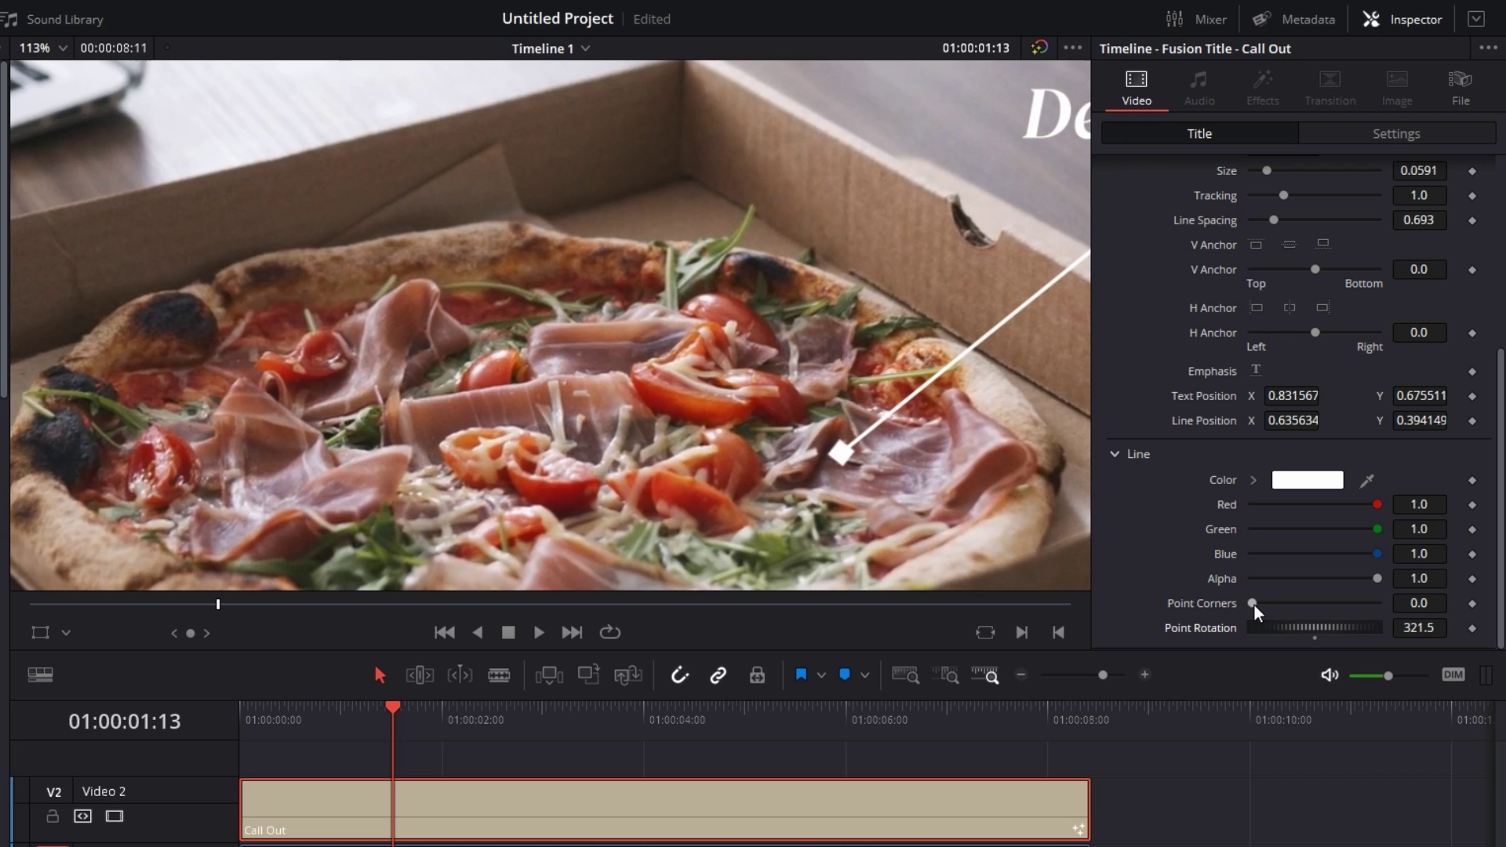
drag(1253, 603, 1445, 613)
scroll(648, 378, down, 5)
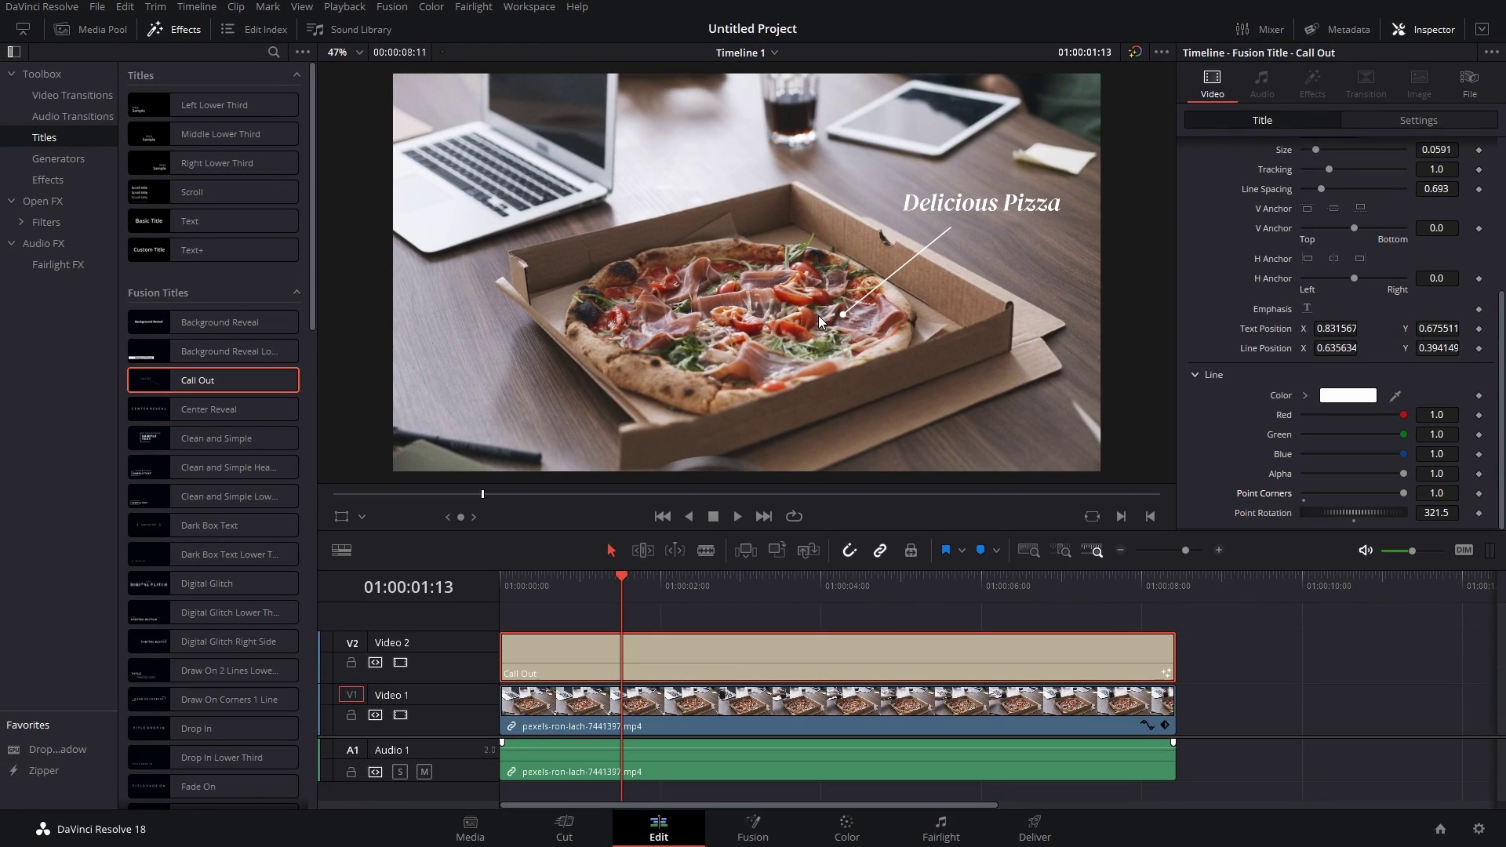
Delete the Call Out title clip from track V2
click(1362, 689)
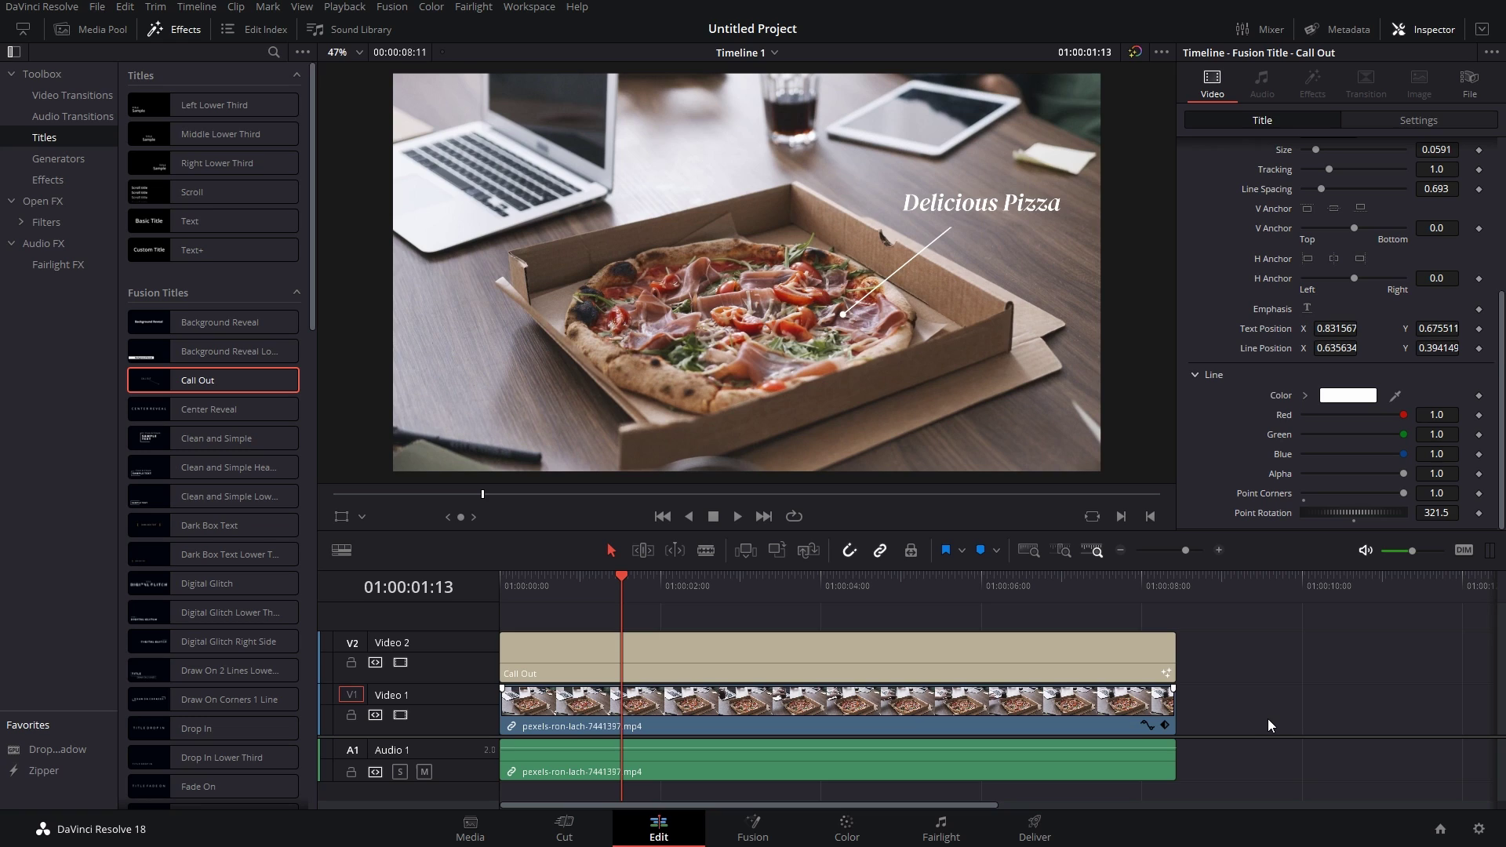
click(966, 673)
key(Delete)
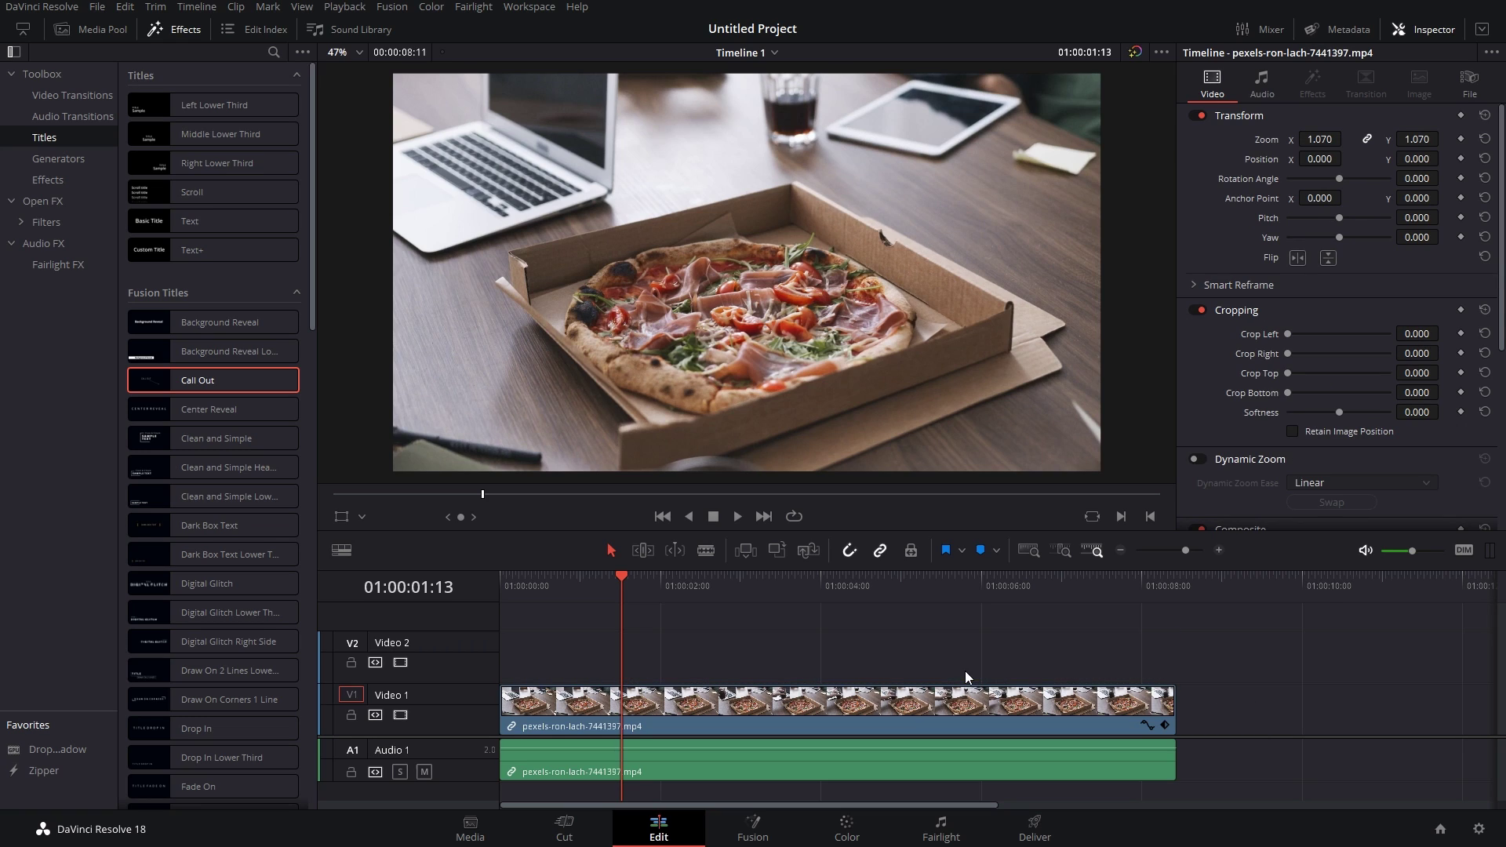
Switch to the Fusion page and show the Templates > Edit > Titles presets
click(736, 834)
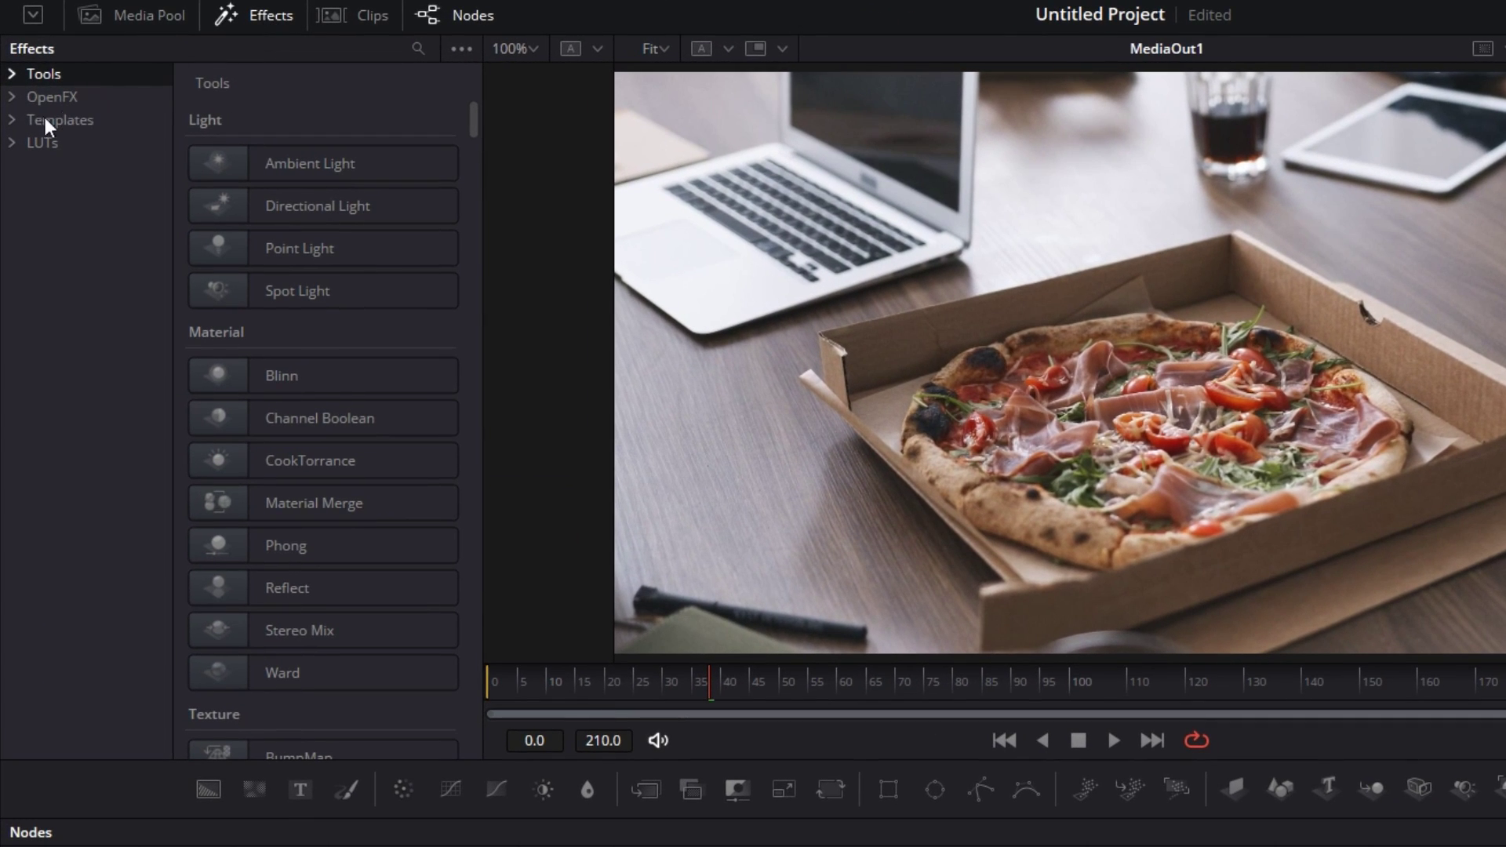
click(47, 122)
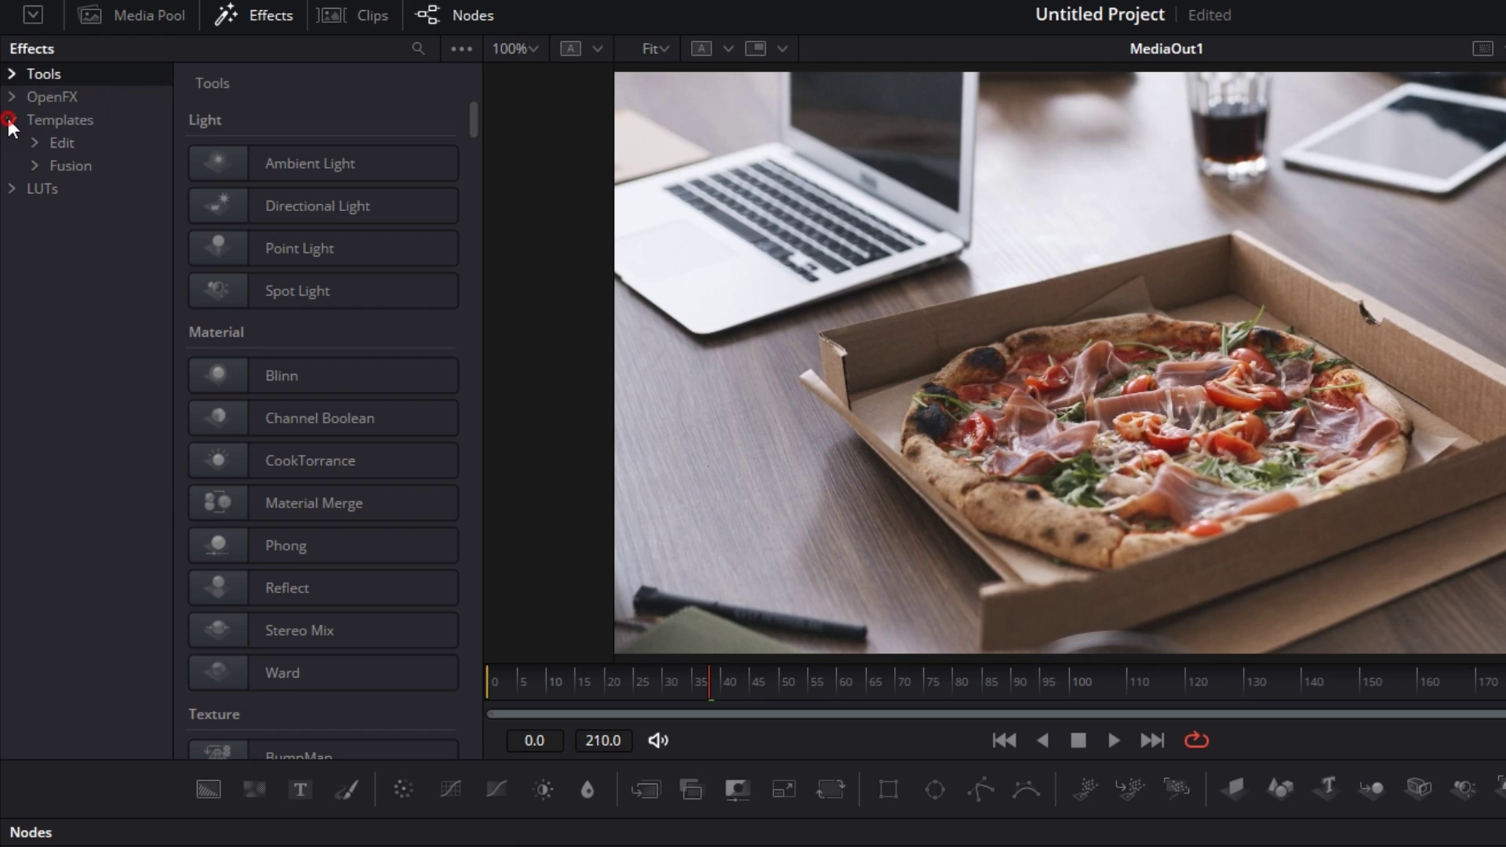
click(40, 144)
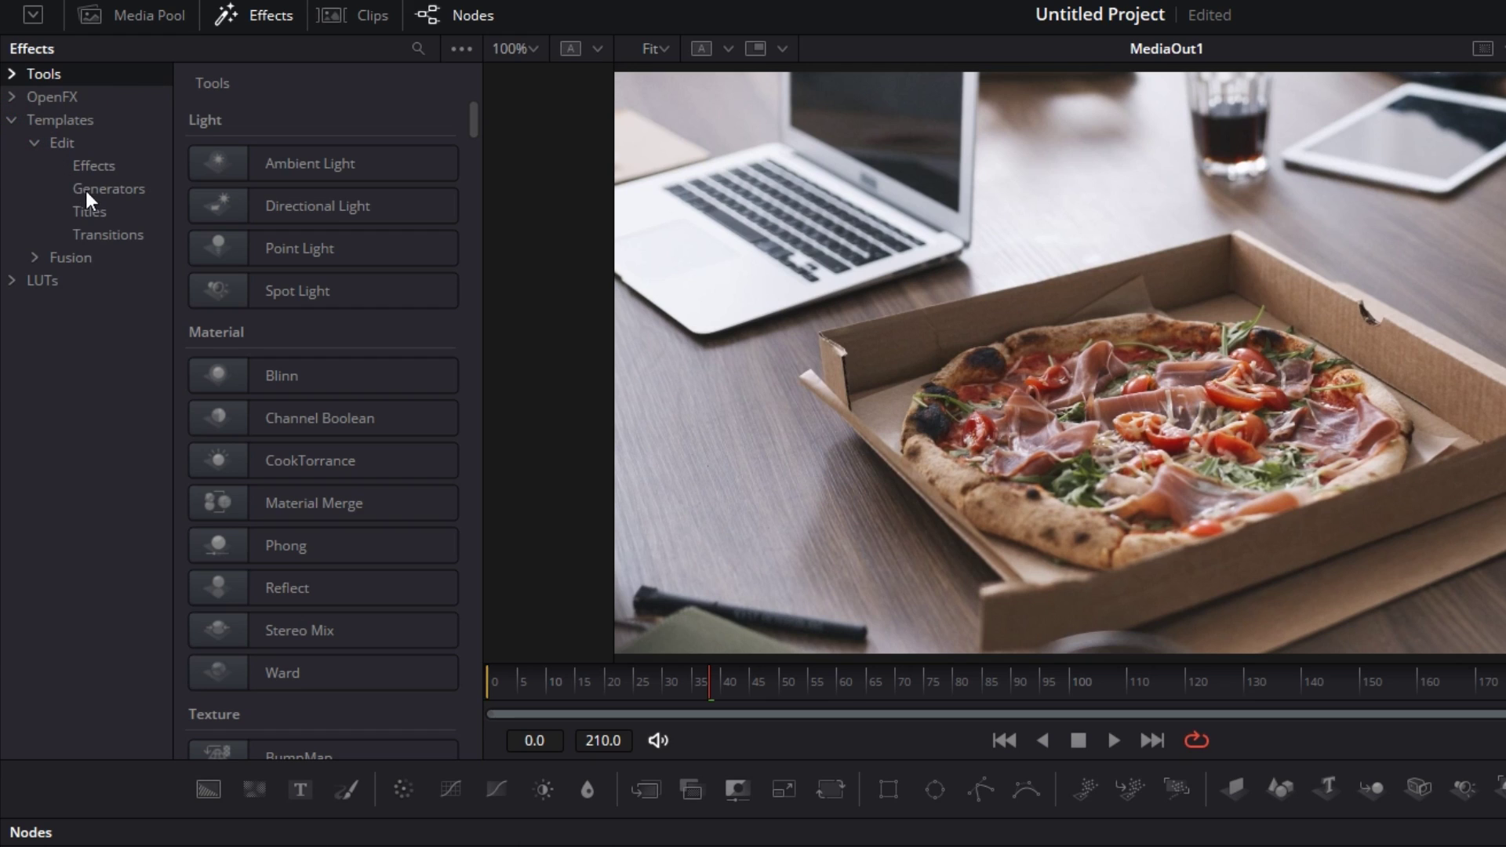
click(92, 211)
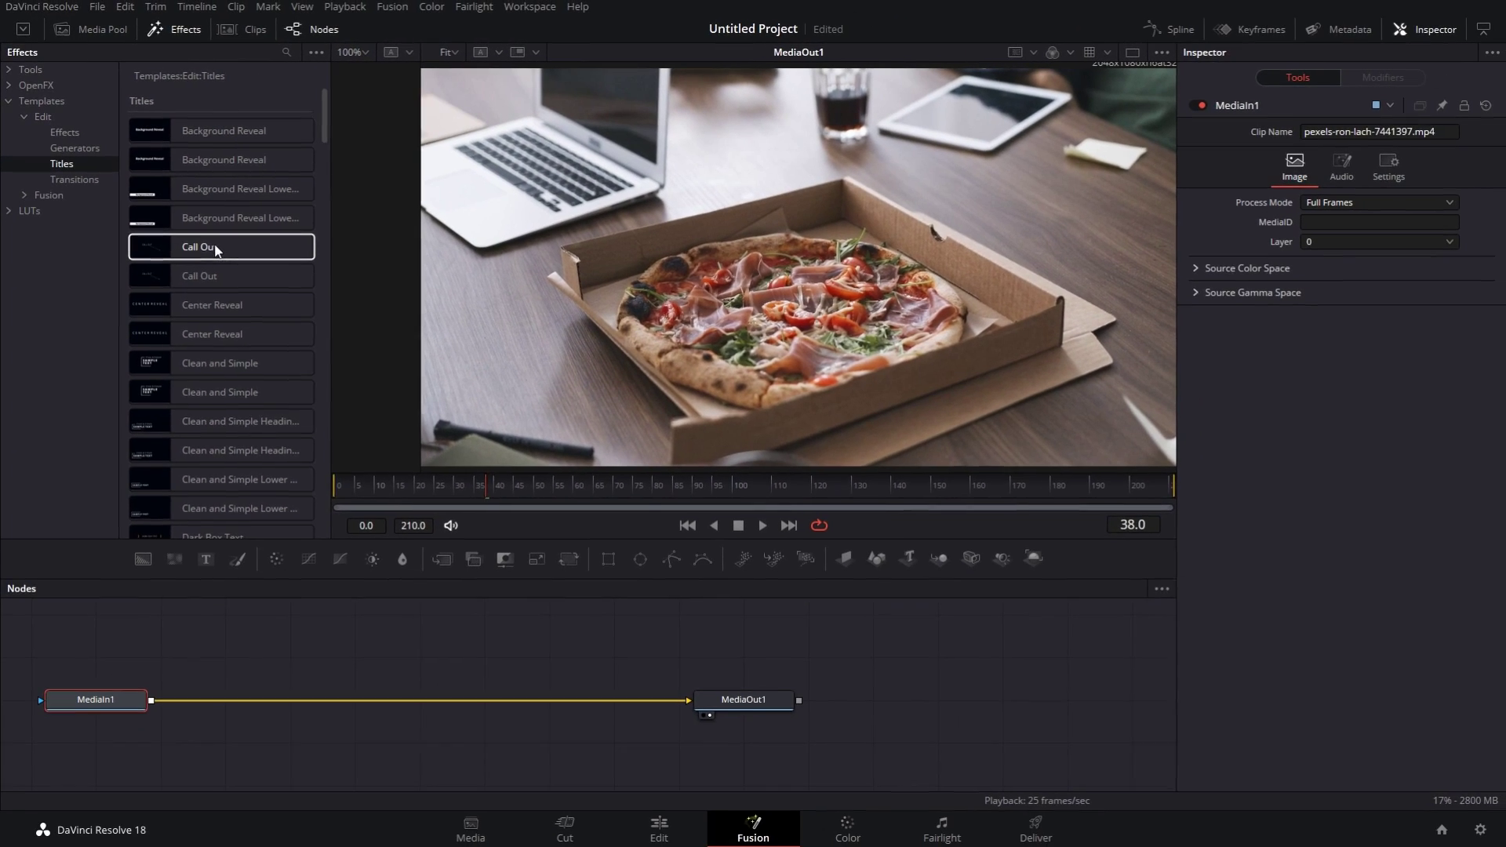
Add a Call Out node to the graph with the text 'Delicious Pizza'
drag(332, 342, 327, 330)
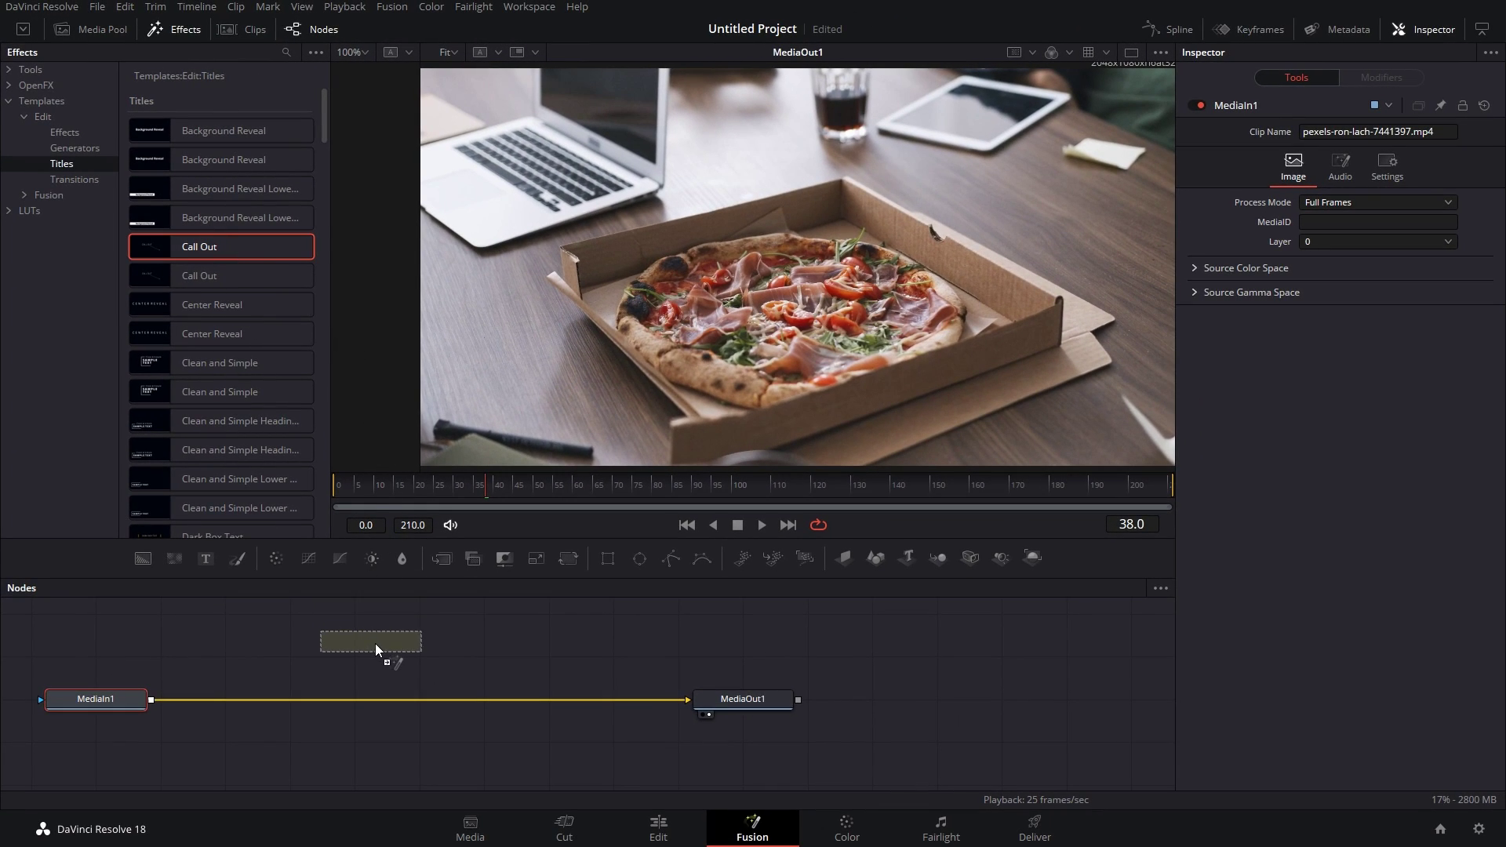
drag(375, 643, 377, 643)
click(1272, 226)
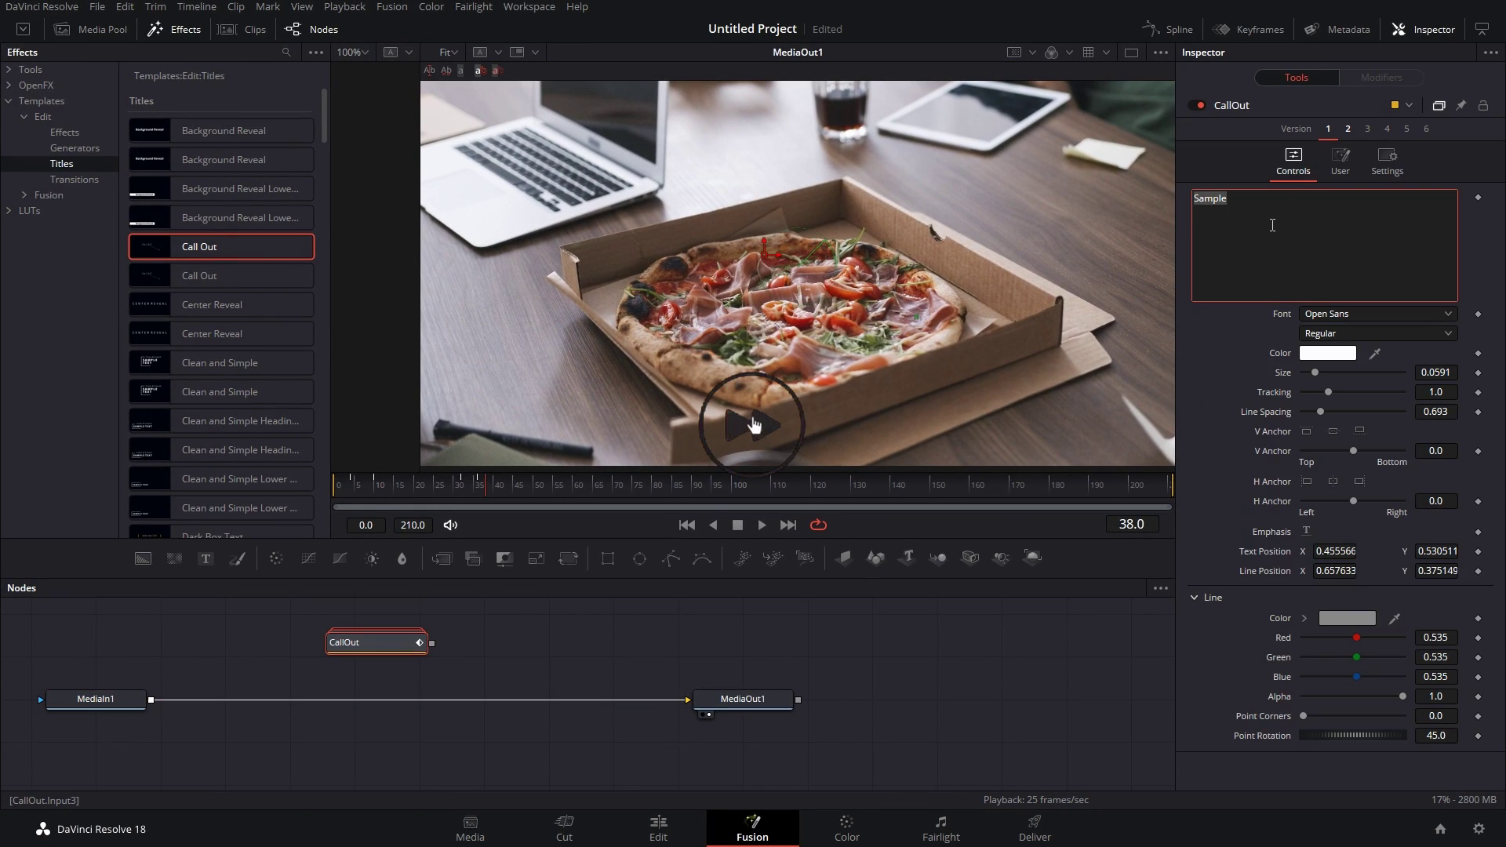
text(Delicious Pizza)
Set the font to DM Serif Display Italic and merge the CallOut over MediaIn1
click(1377, 314)
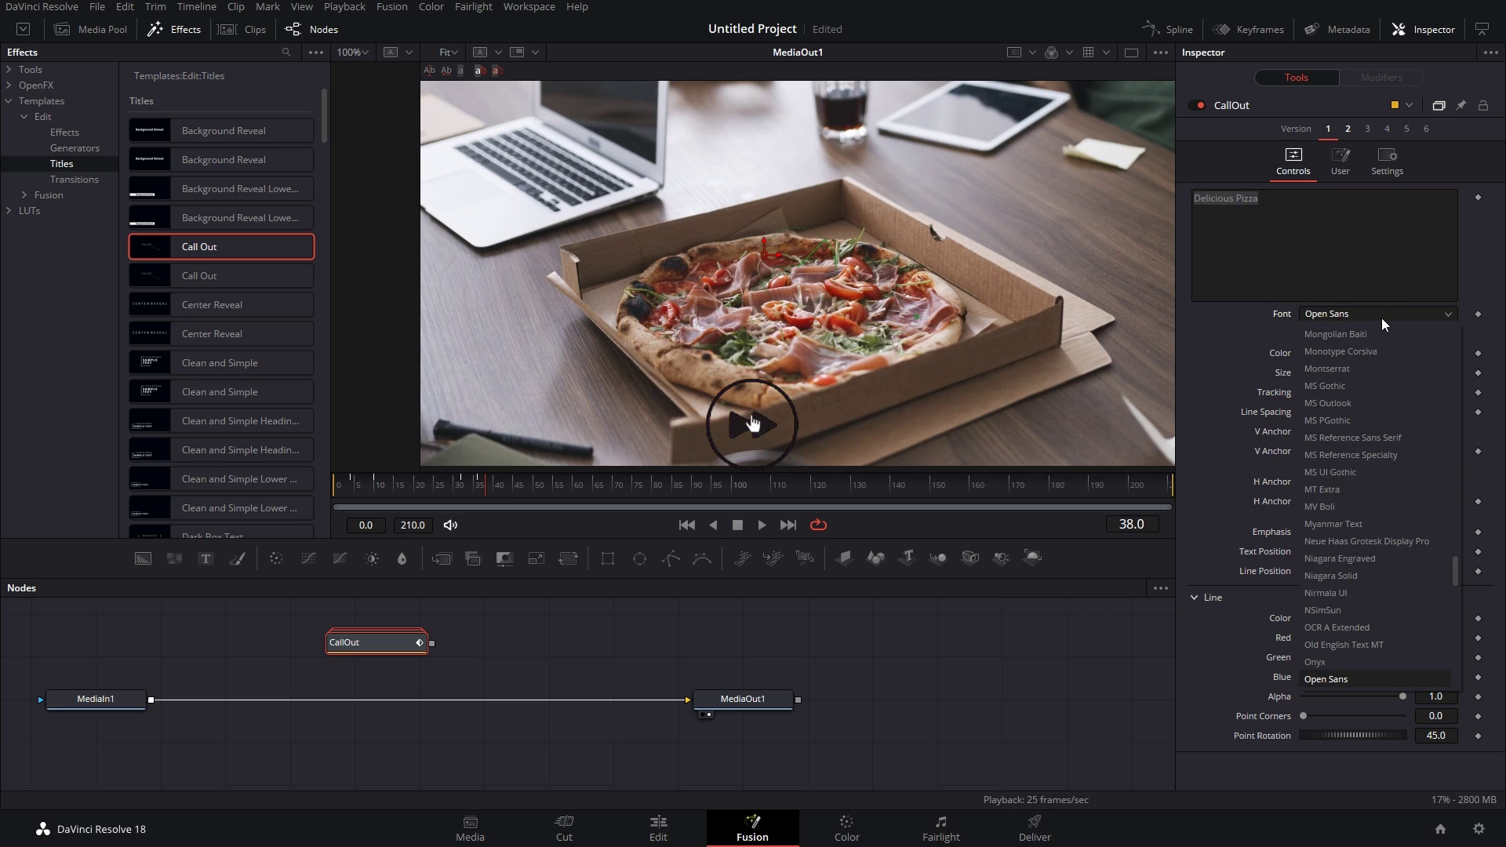
click(1373, 678)
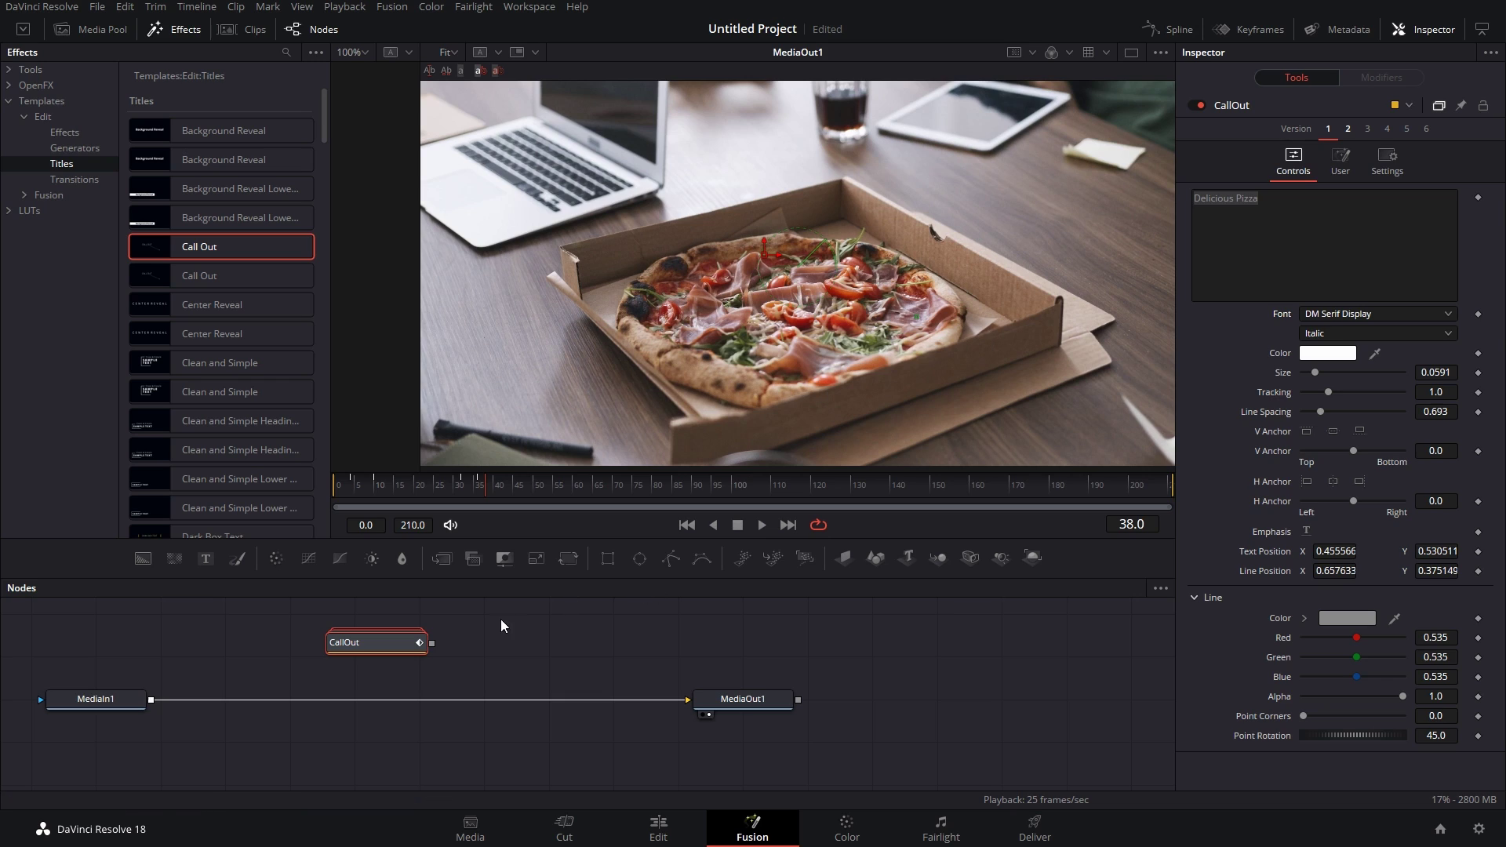
drag(431, 645, 279, 689)
drag(431, 648, 151, 699)
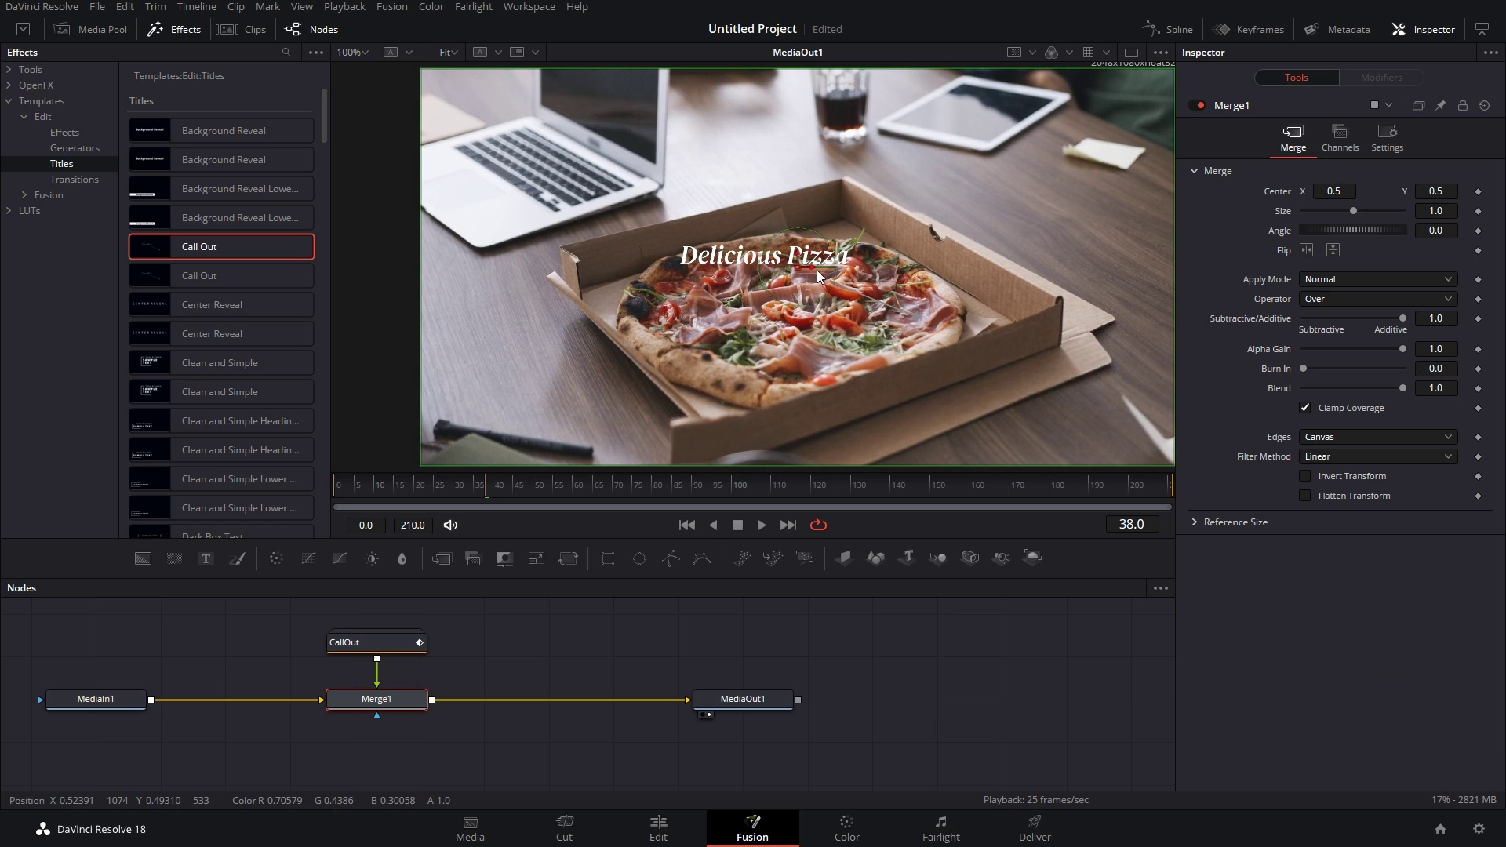
Set the CallOut node's line colour to pure white
click(397, 652)
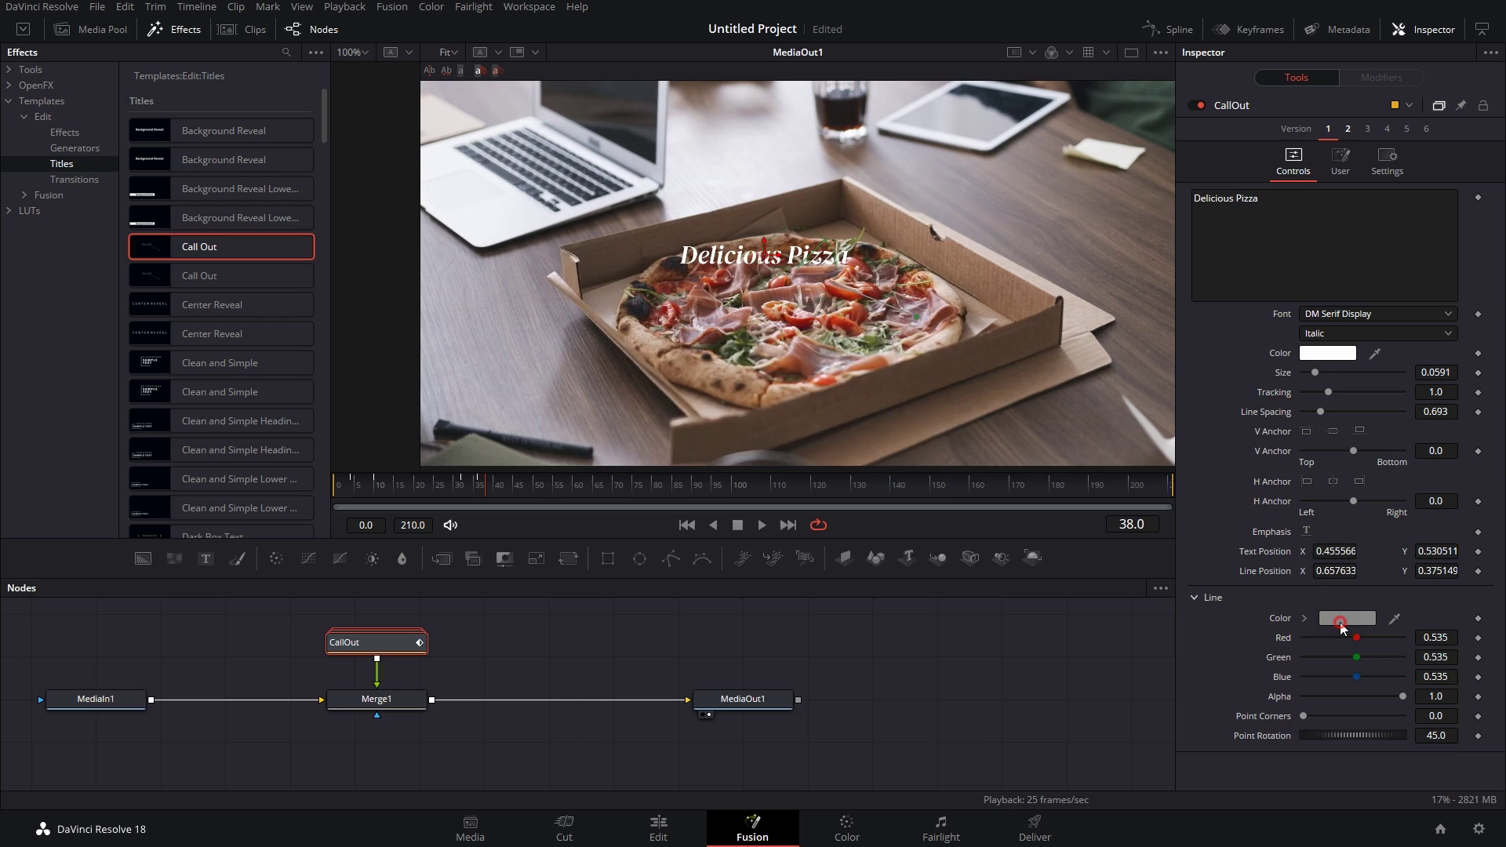
click(1347, 618)
drag(934, 337, 934, 284)
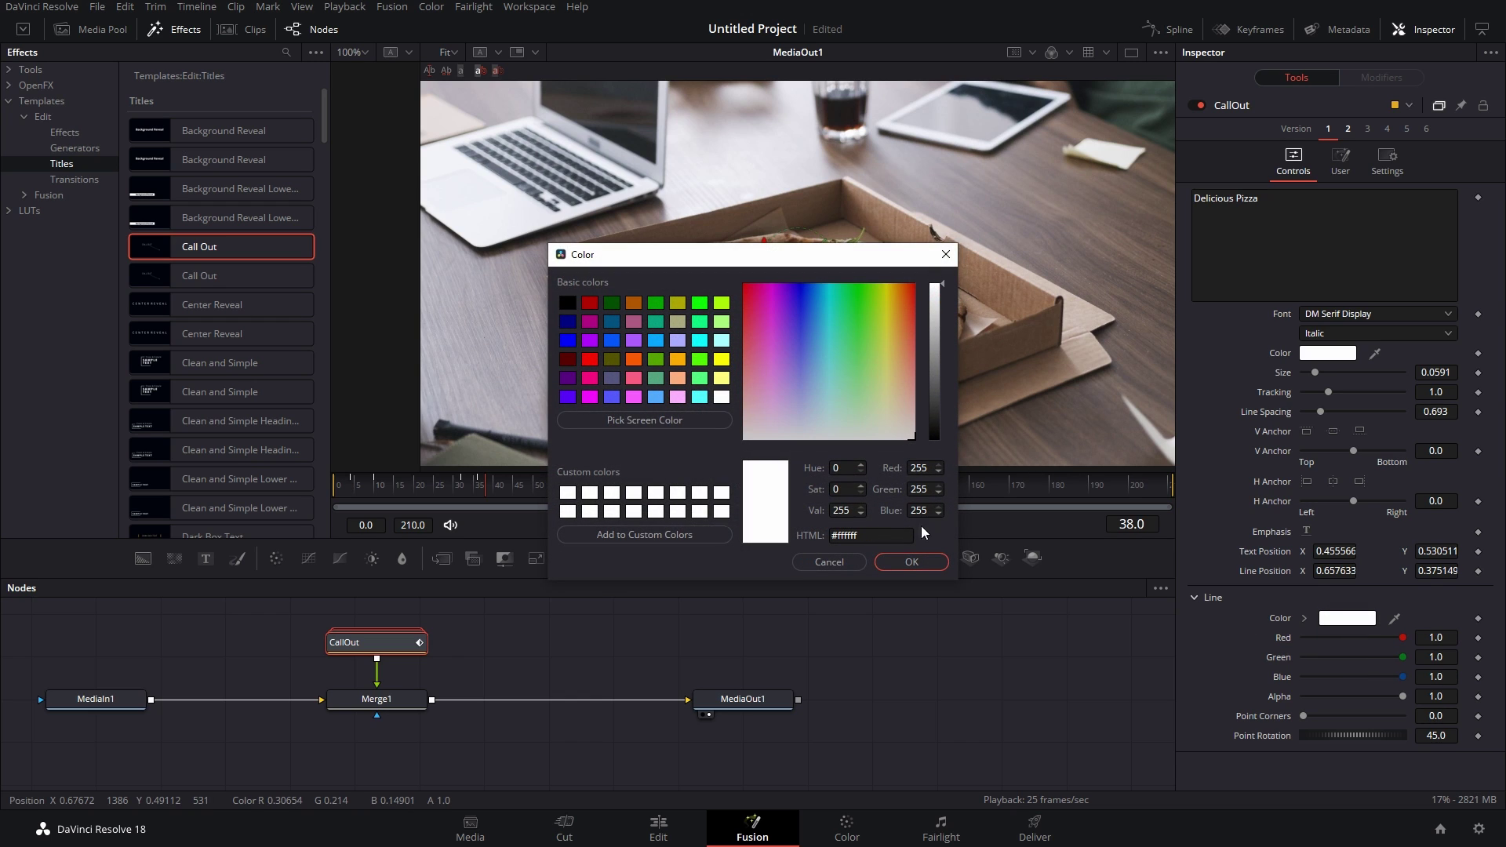
click(902, 567)
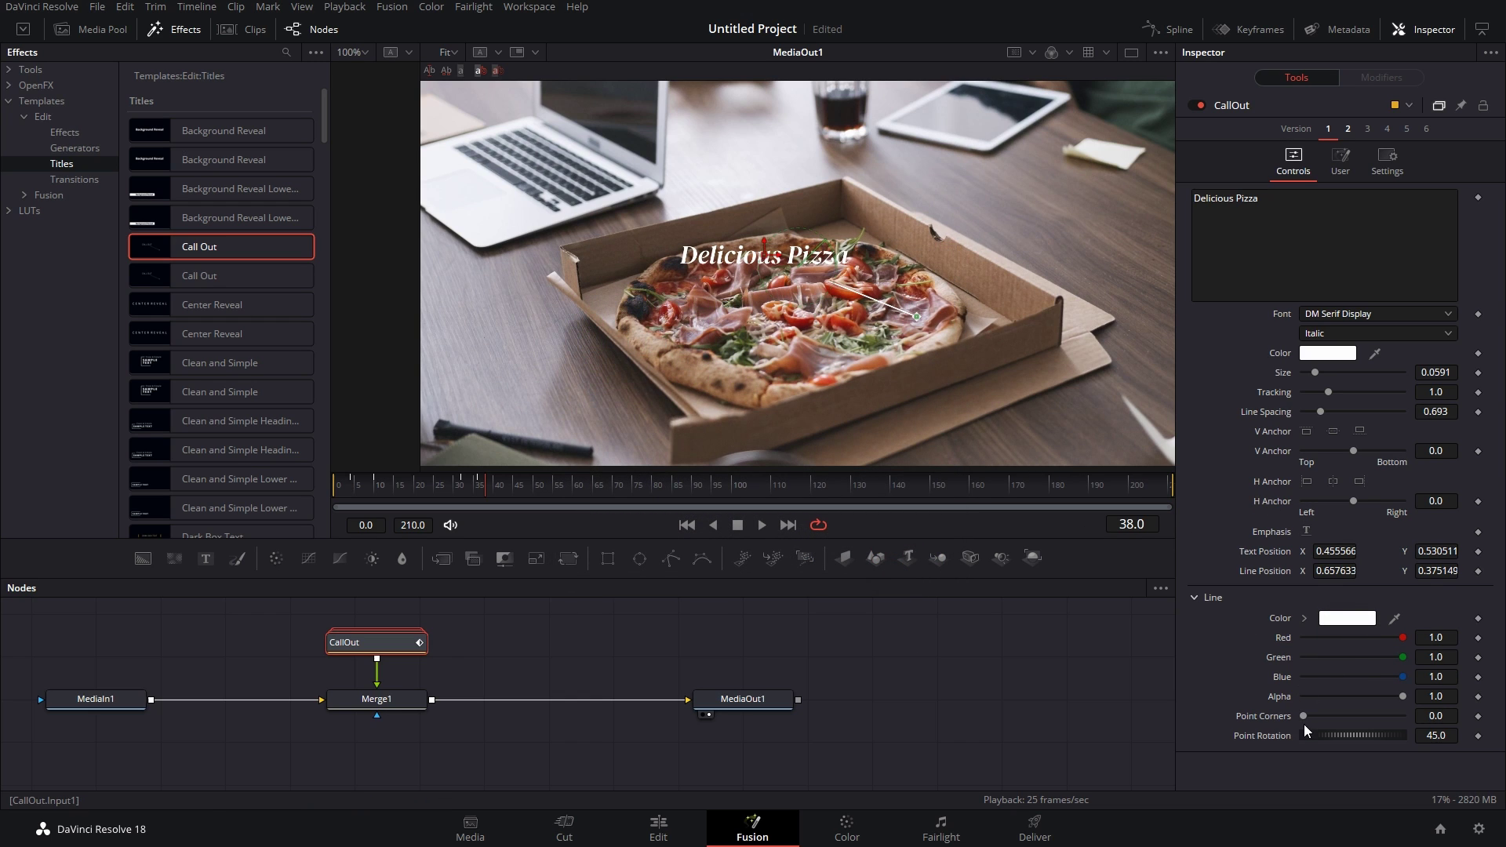
Place the text at X 0.802567, Y 0.685511 with the line ending at 0.607634, 0.410149
drag(1336, 551, 1470, 550)
drag(1344, 555, 1316, 570)
drag(1444, 571, 1456, 571)
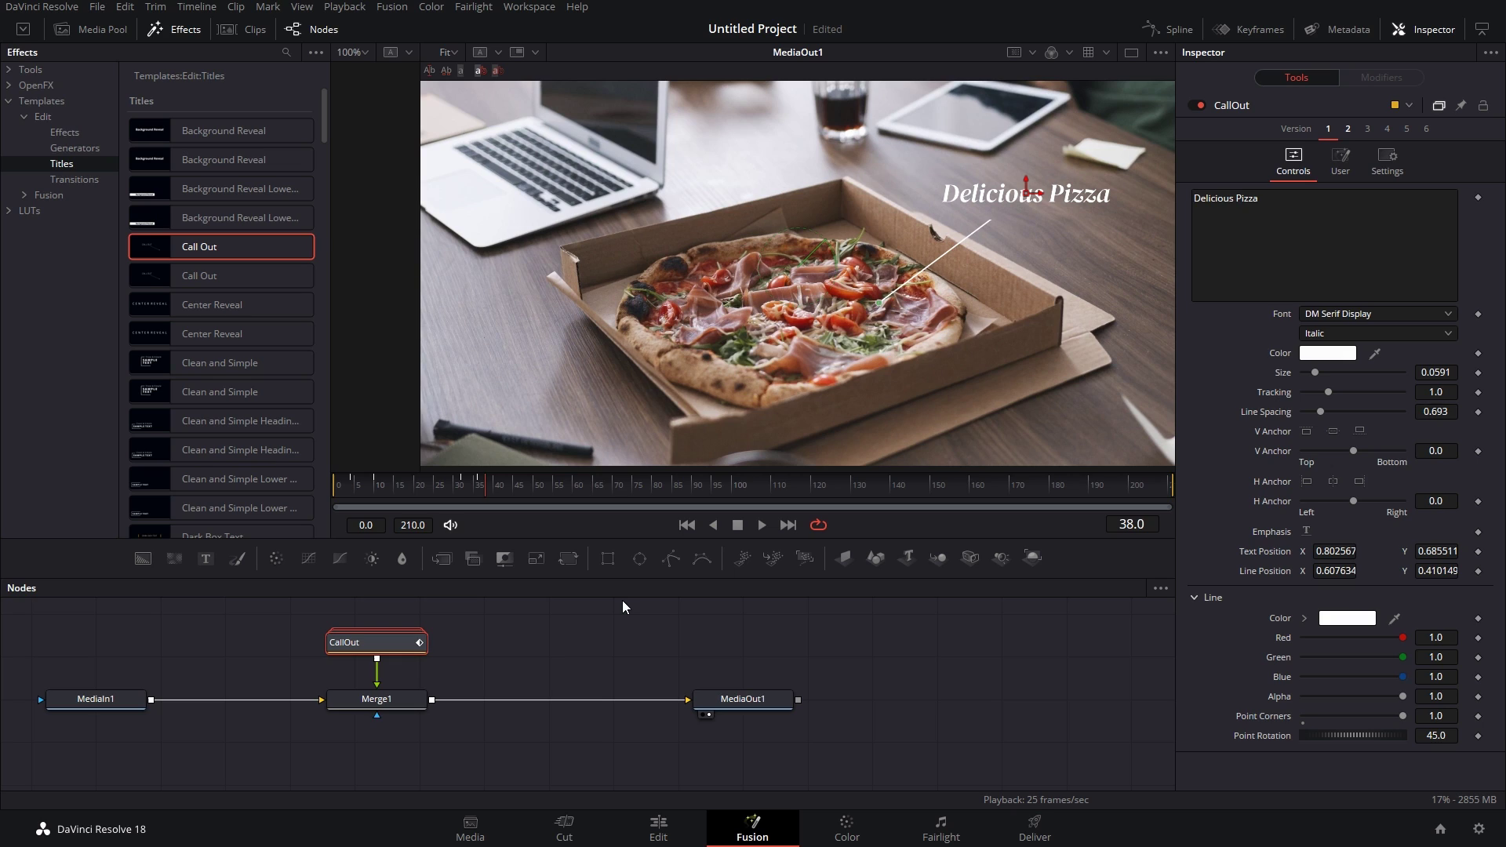
Add a Planar Tracker node after MediaIn1 using the Shift+Space tool search
click(121, 698)
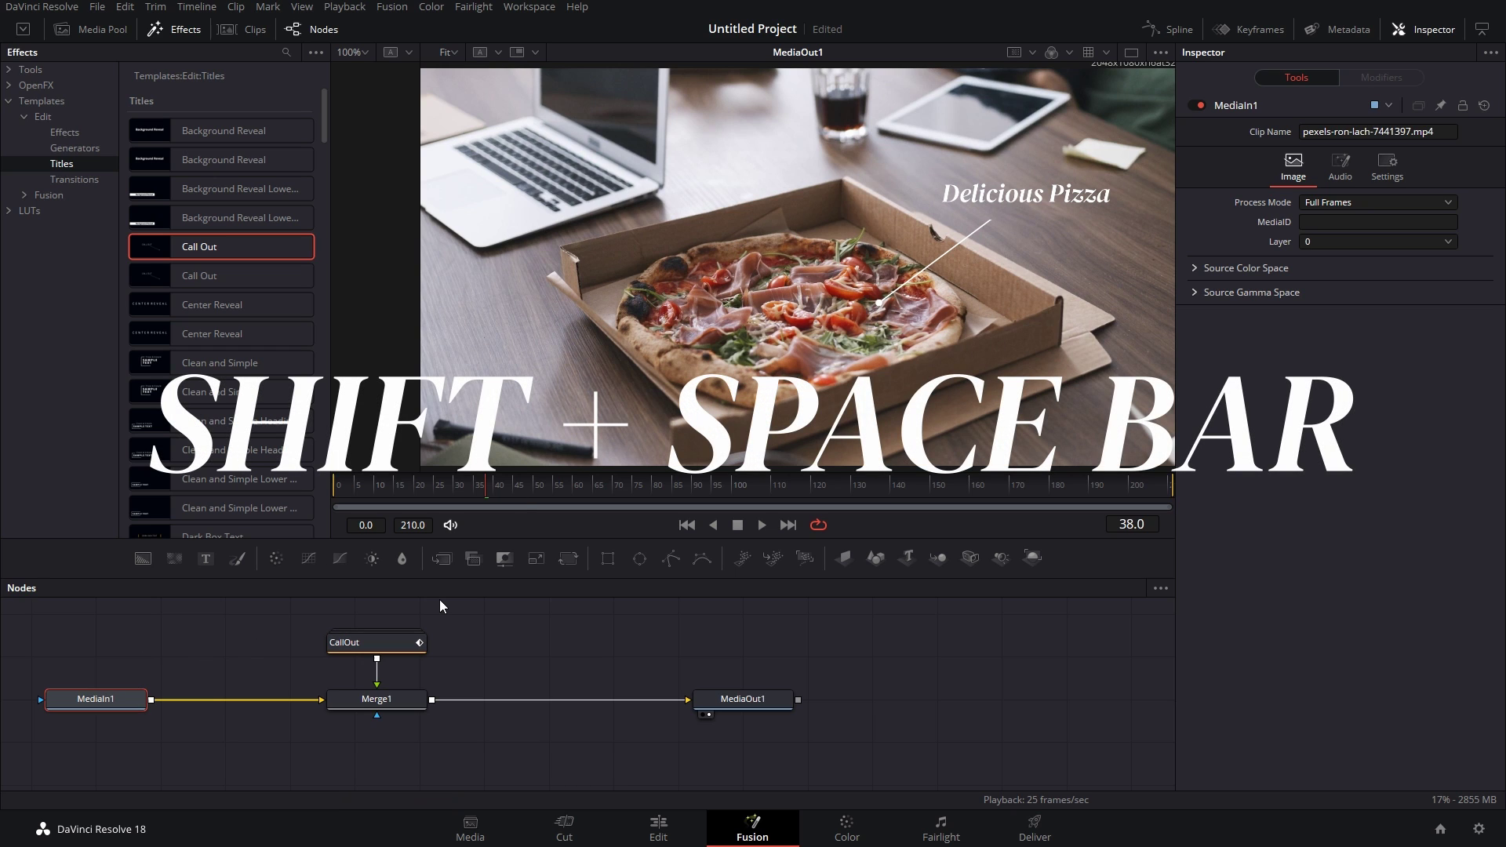
key(shift+space)
text(Planar Tracker)
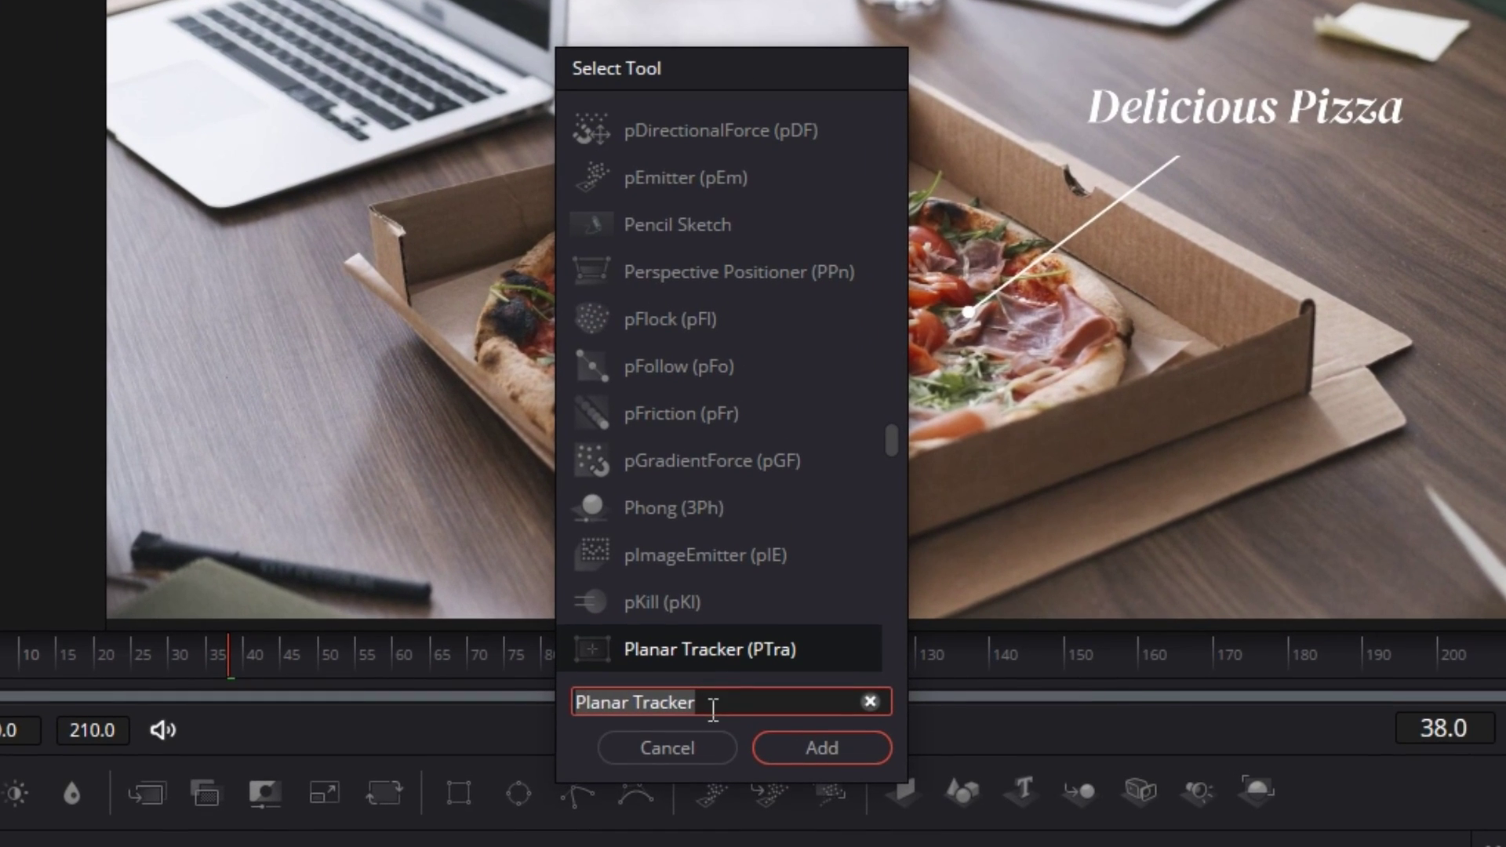
drag(742, 510, 652, 507)
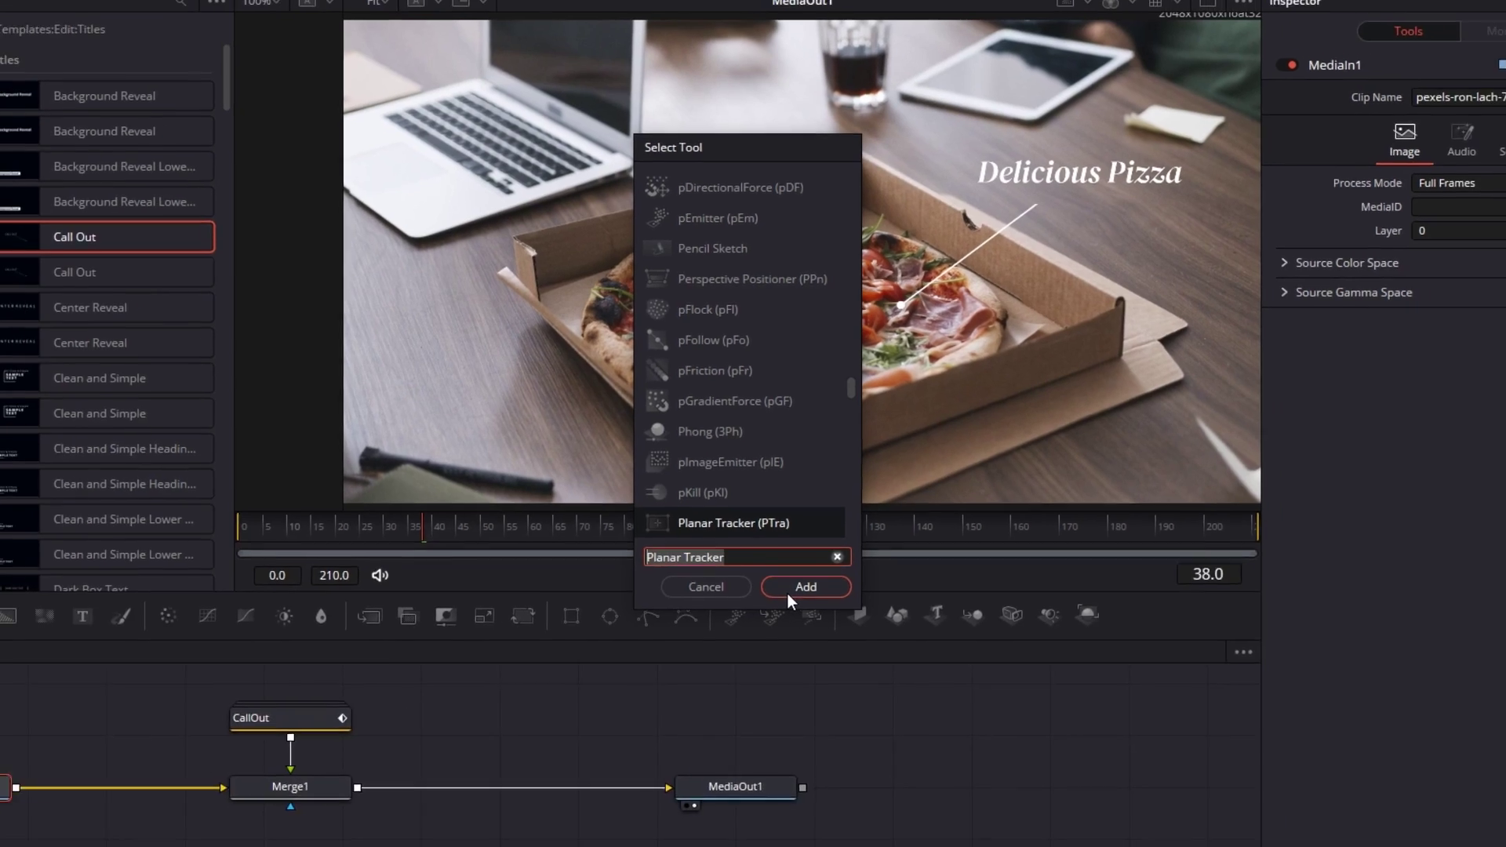
click(788, 593)
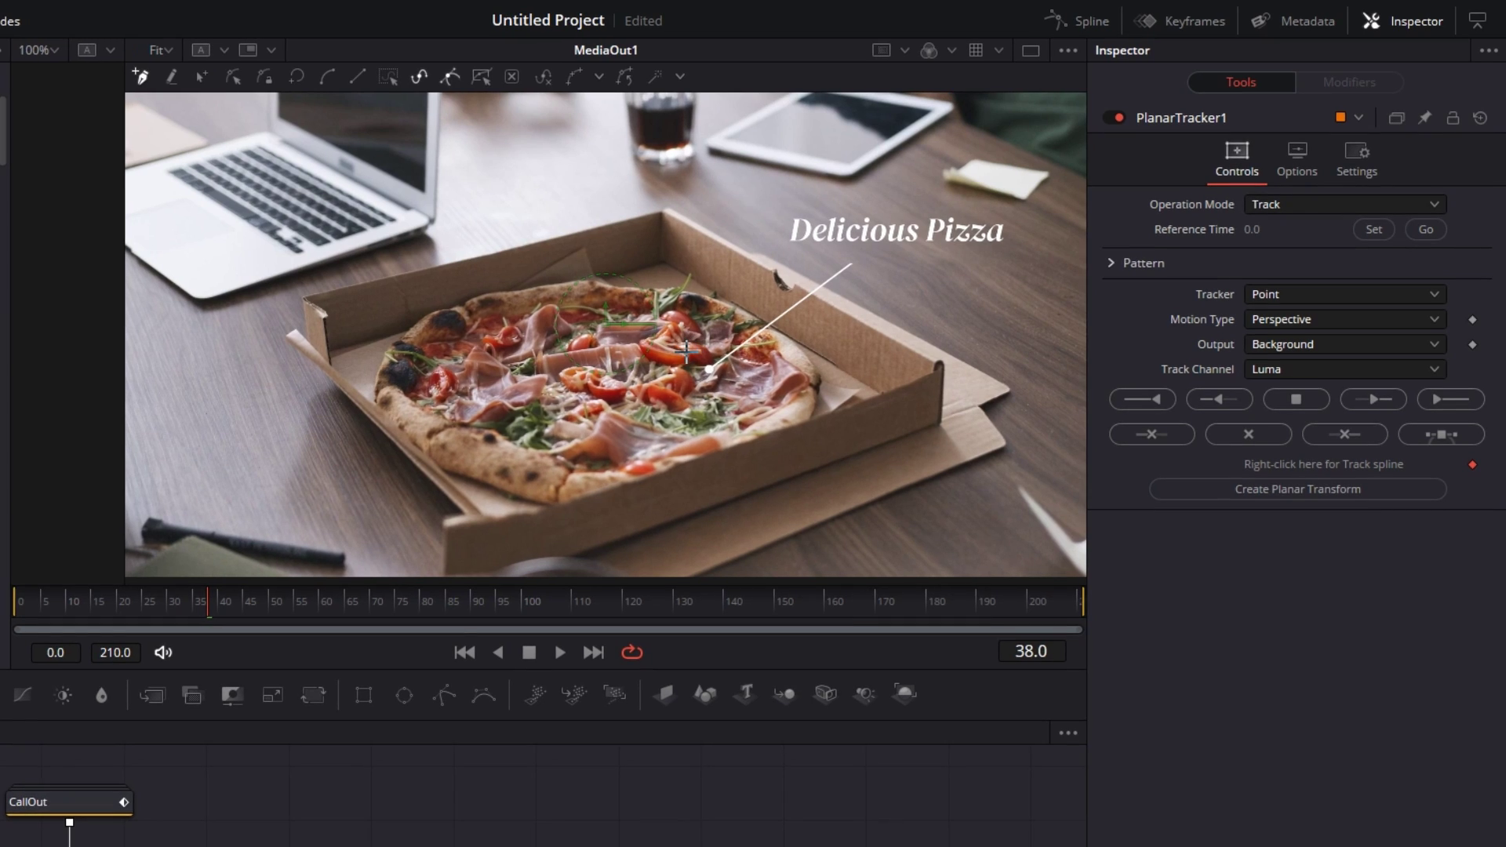
Draw a closed polygon around the pizza as the tracking area
click(689, 351)
click(688, 388)
click(736, 390)
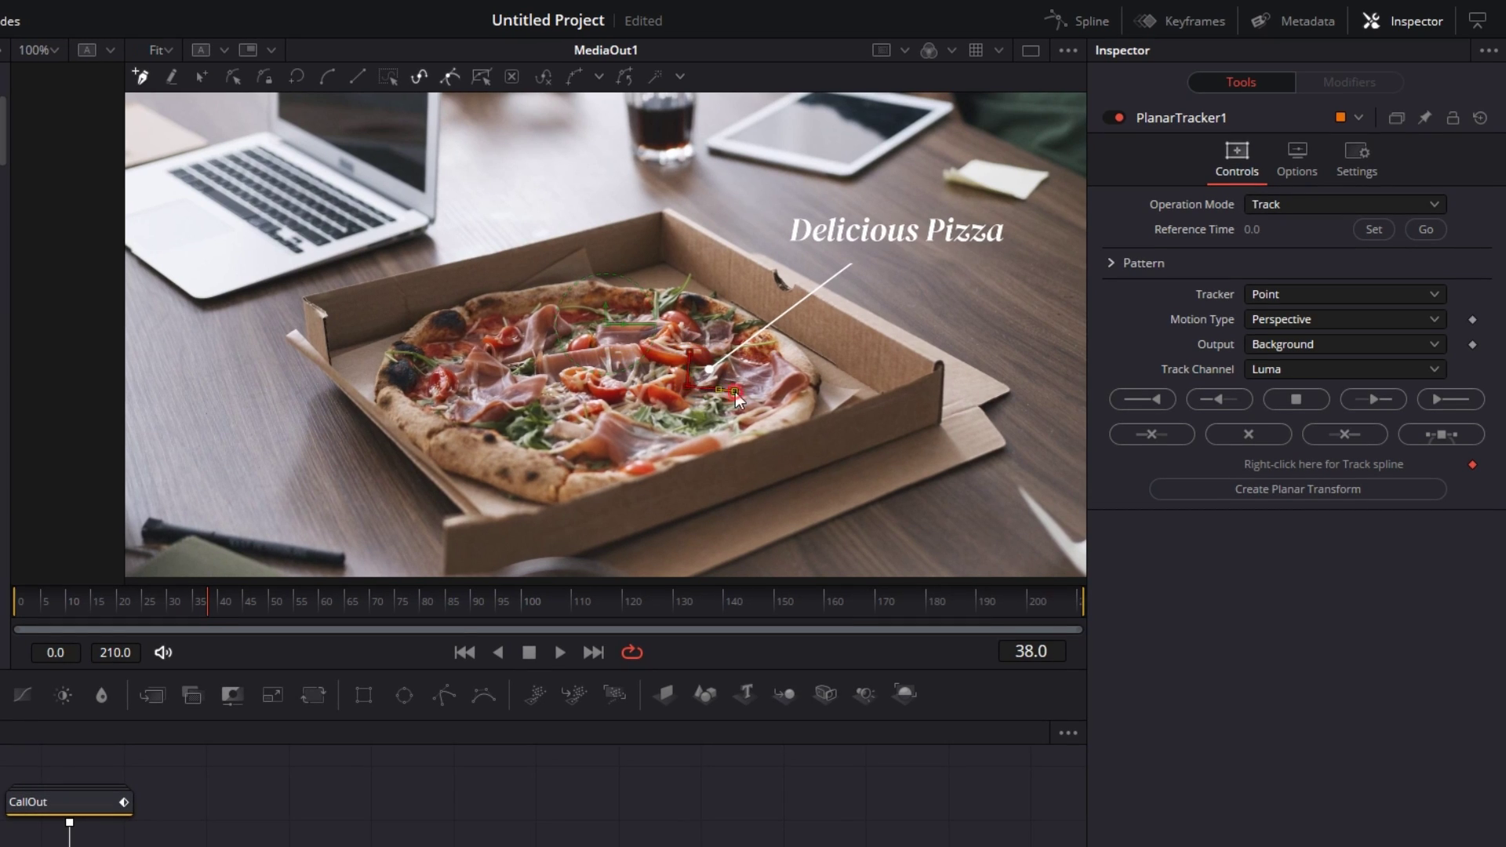
click(736, 351)
click(692, 354)
Set frame 38 as reference, choose Translation, Rotation motion, and track forward
click(1373, 230)
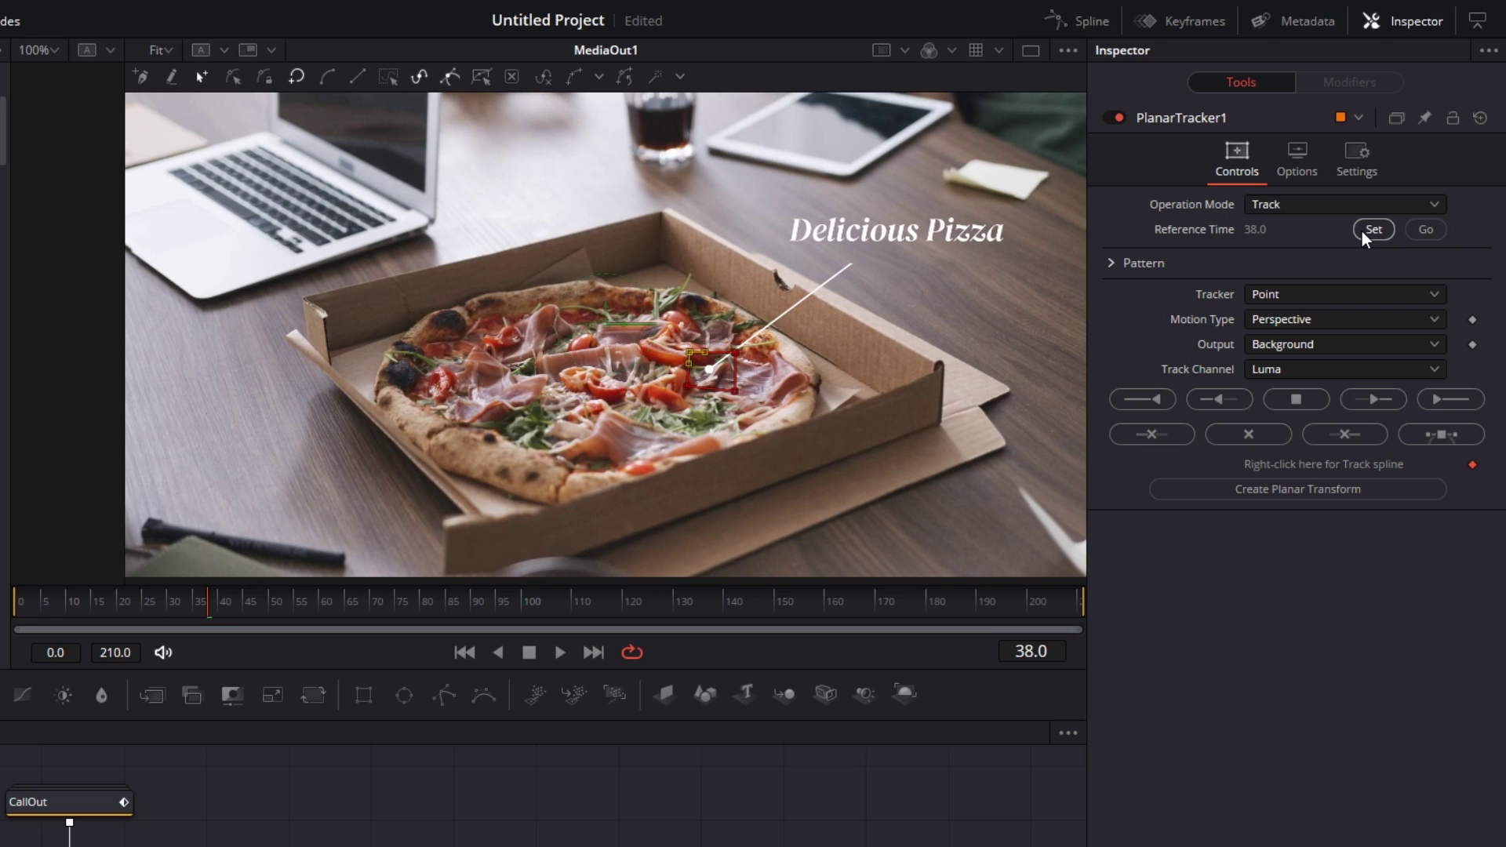
key(ctrl+s)
click(1293, 320)
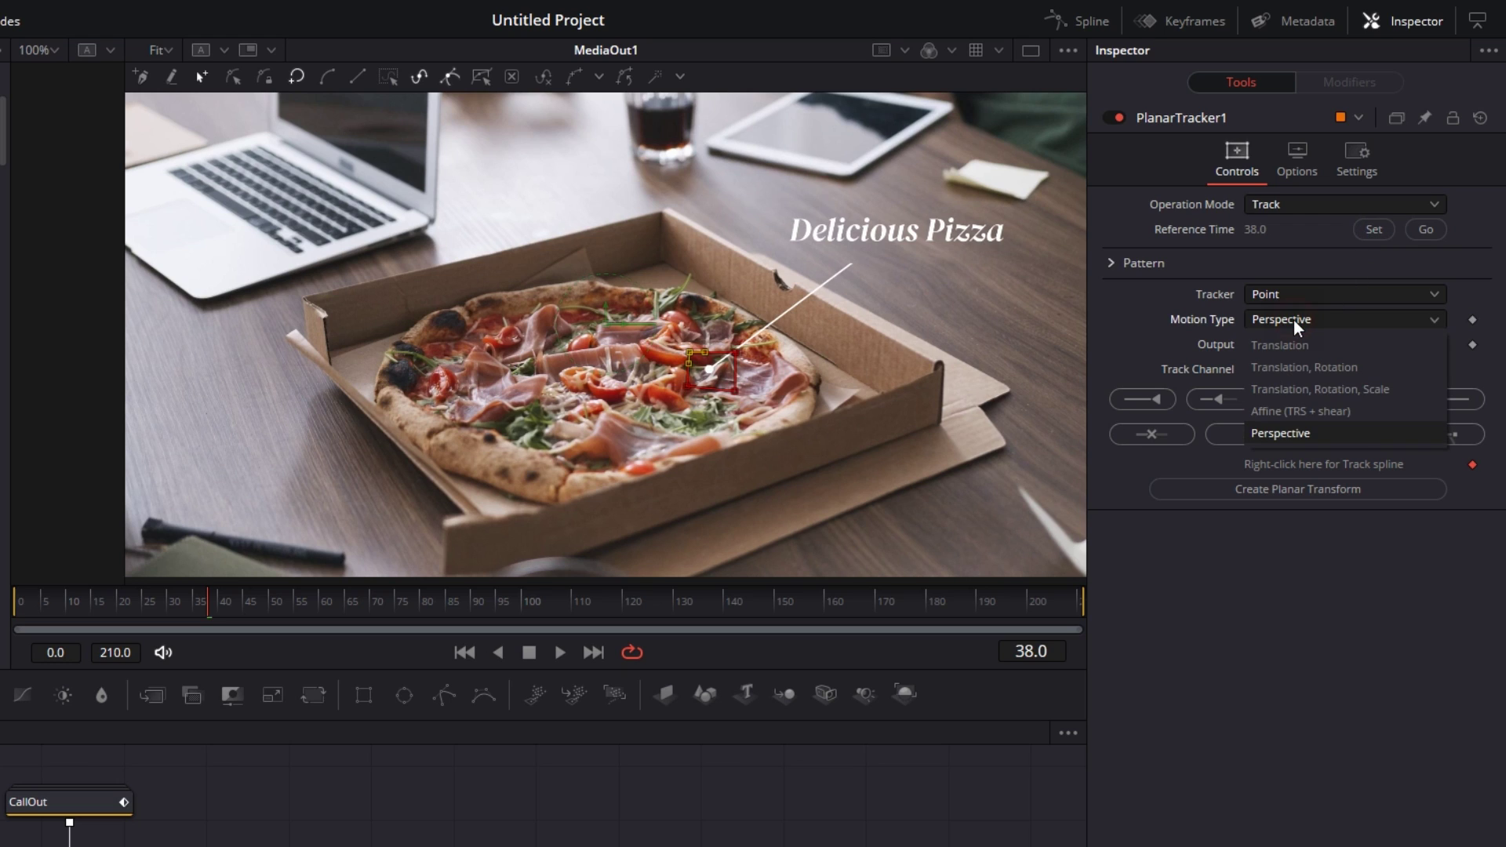
click(1301, 369)
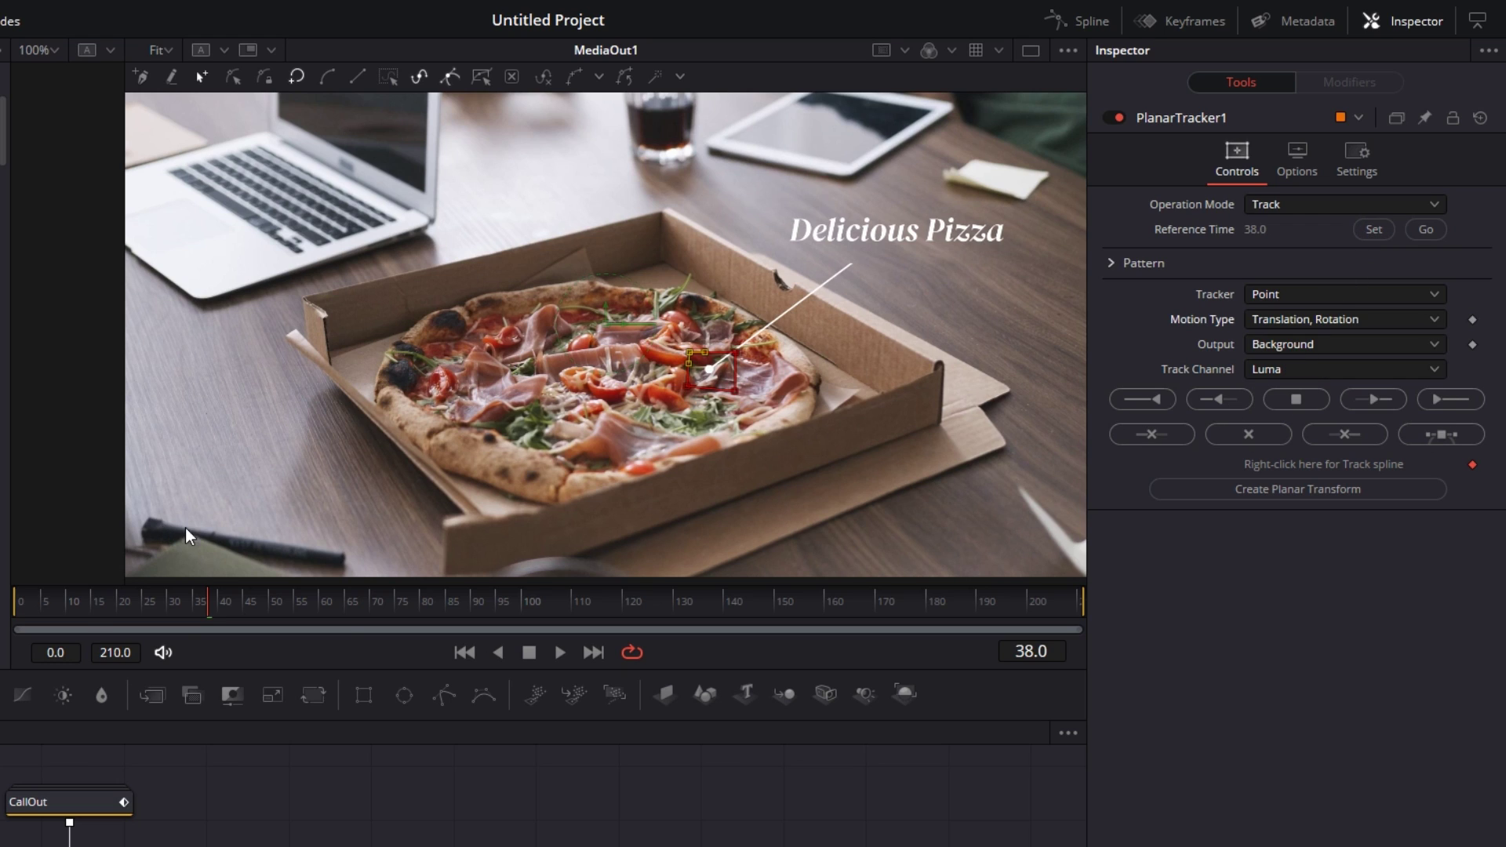
click(1435, 400)
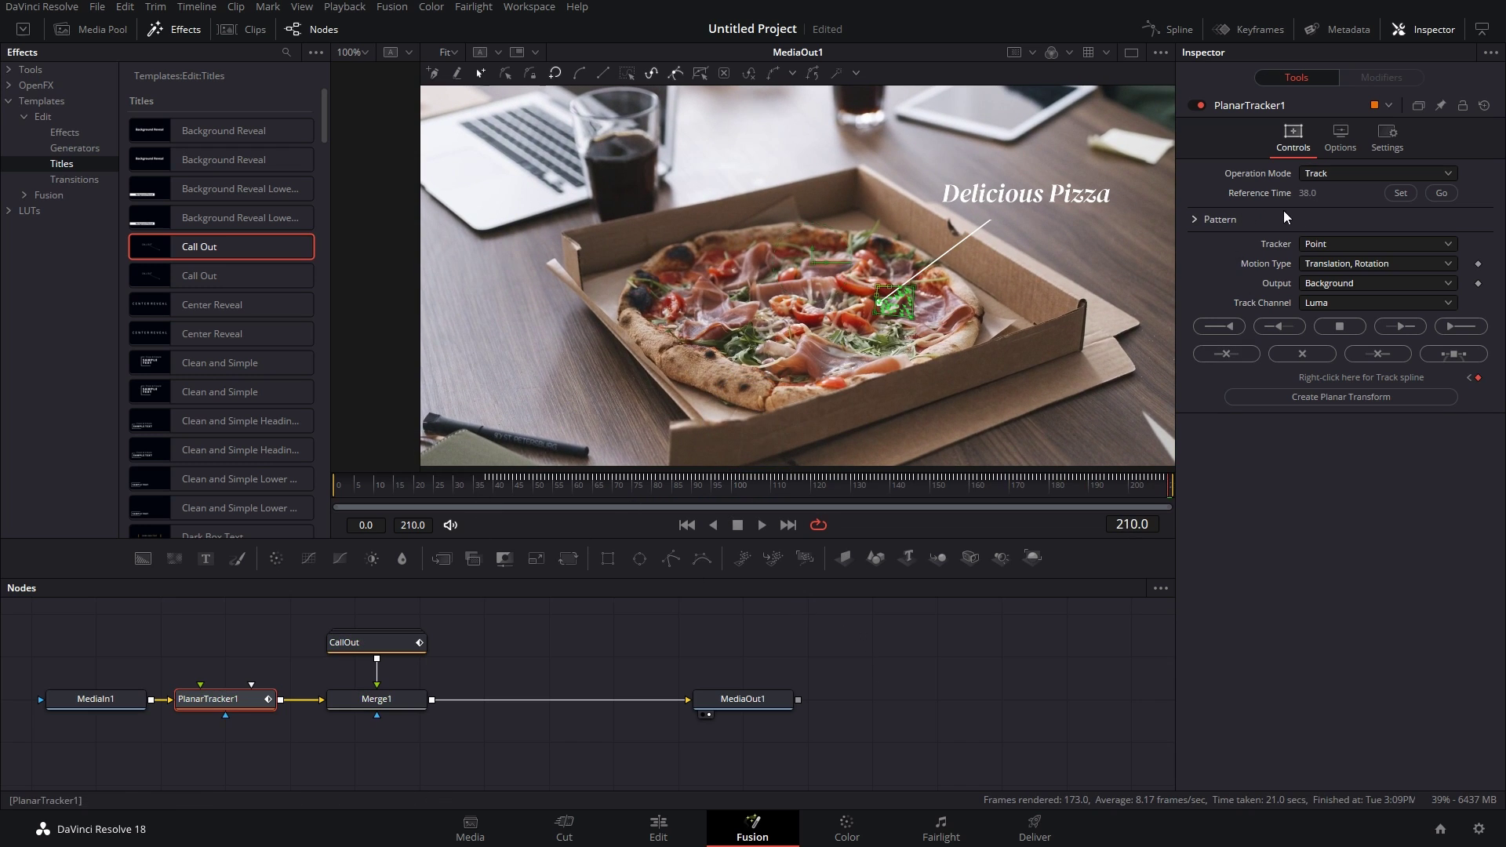
Return to reference frame 38 and track the pizza backward to frame 0
click(1442, 195)
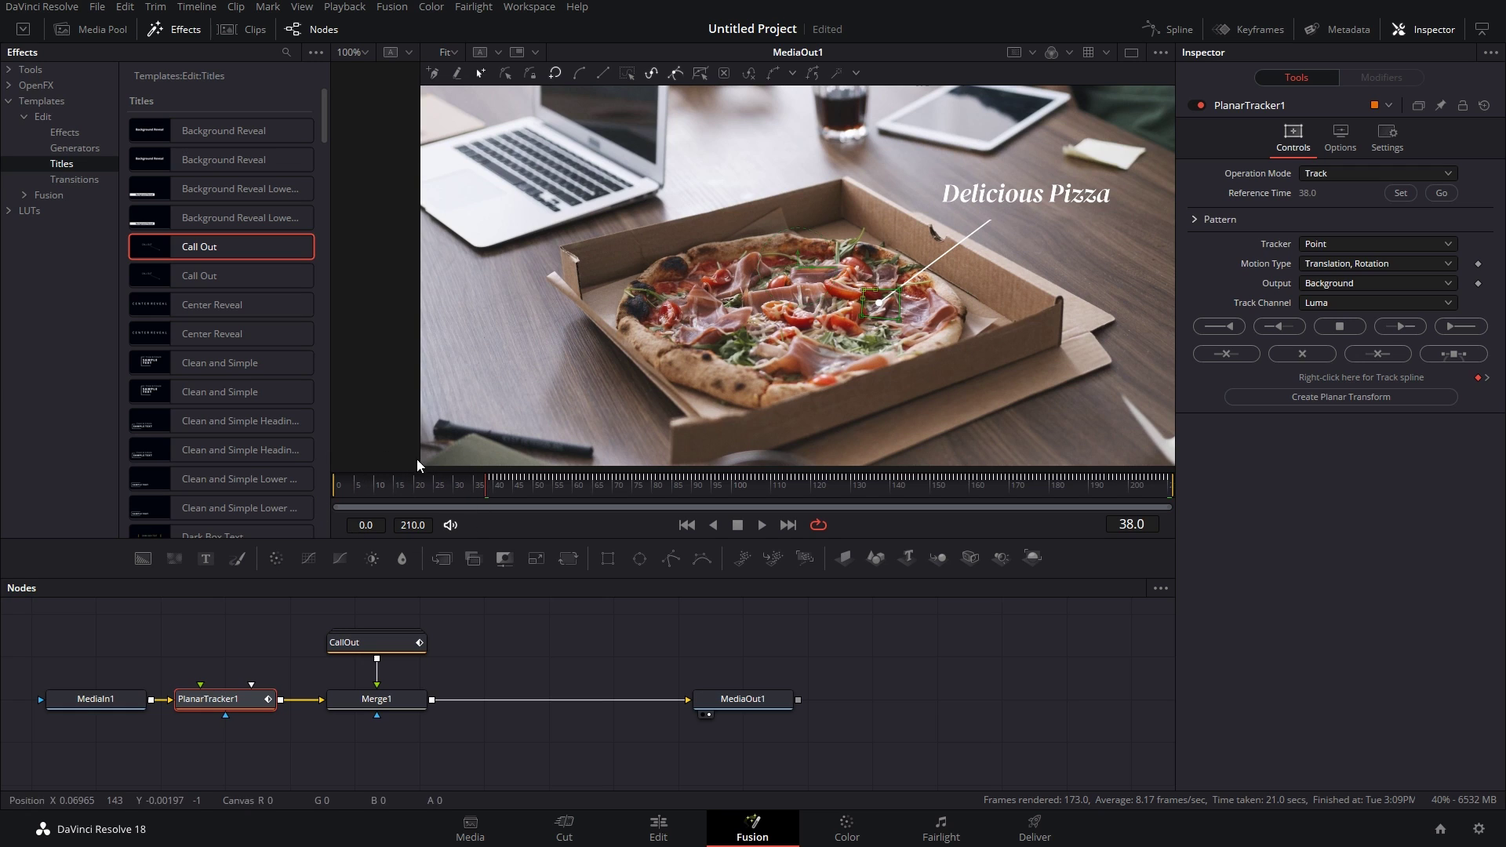
click(1224, 326)
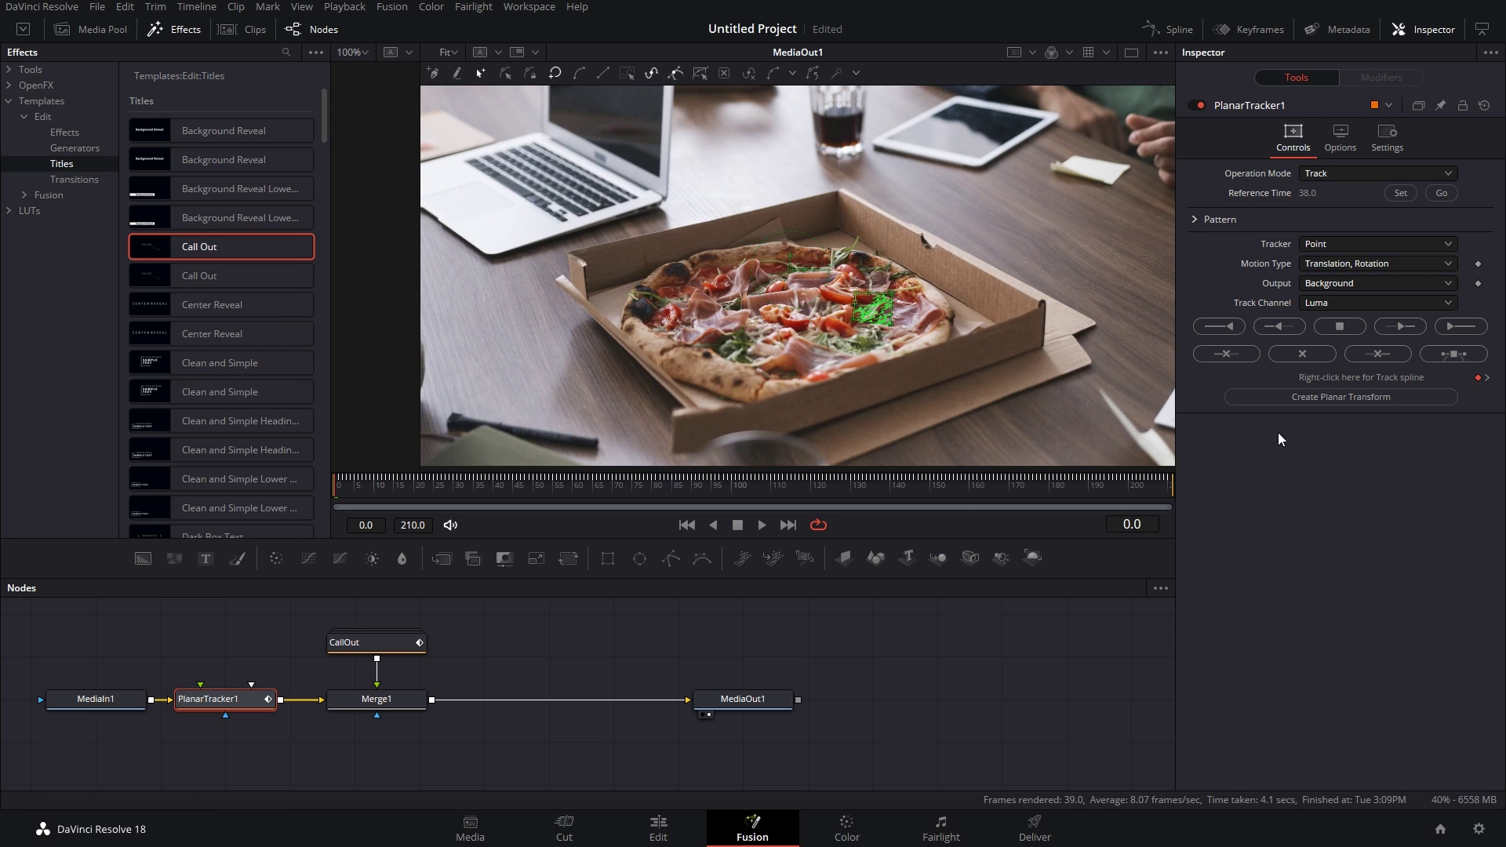
Add PlanarTransform1 under CallOut, wiring CallOut into it and its output into Merge1's foreground
click(1302, 398)
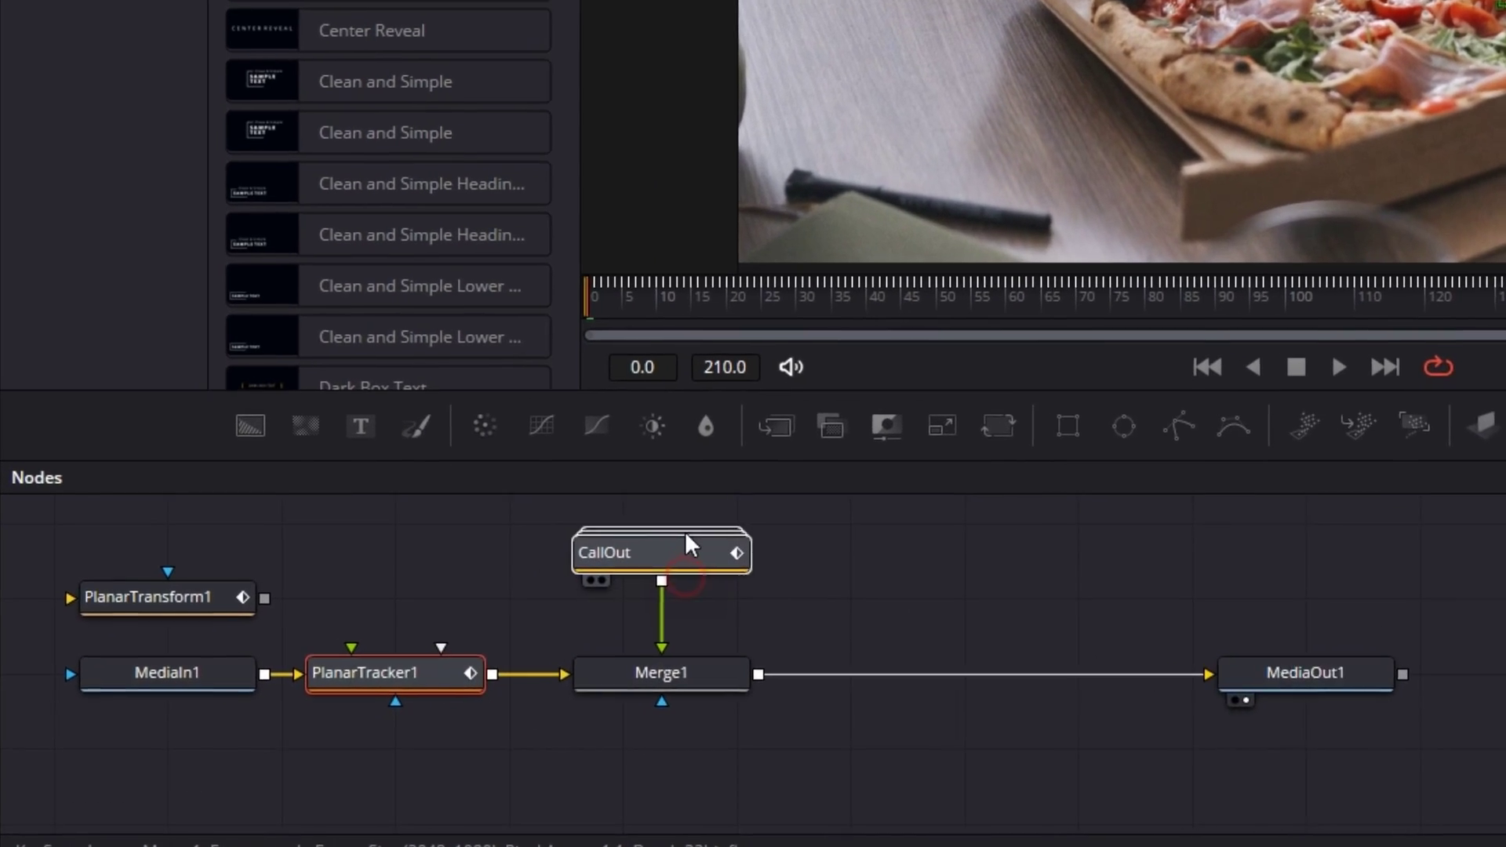
click(698, 526)
drag(203, 587, 290, 574)
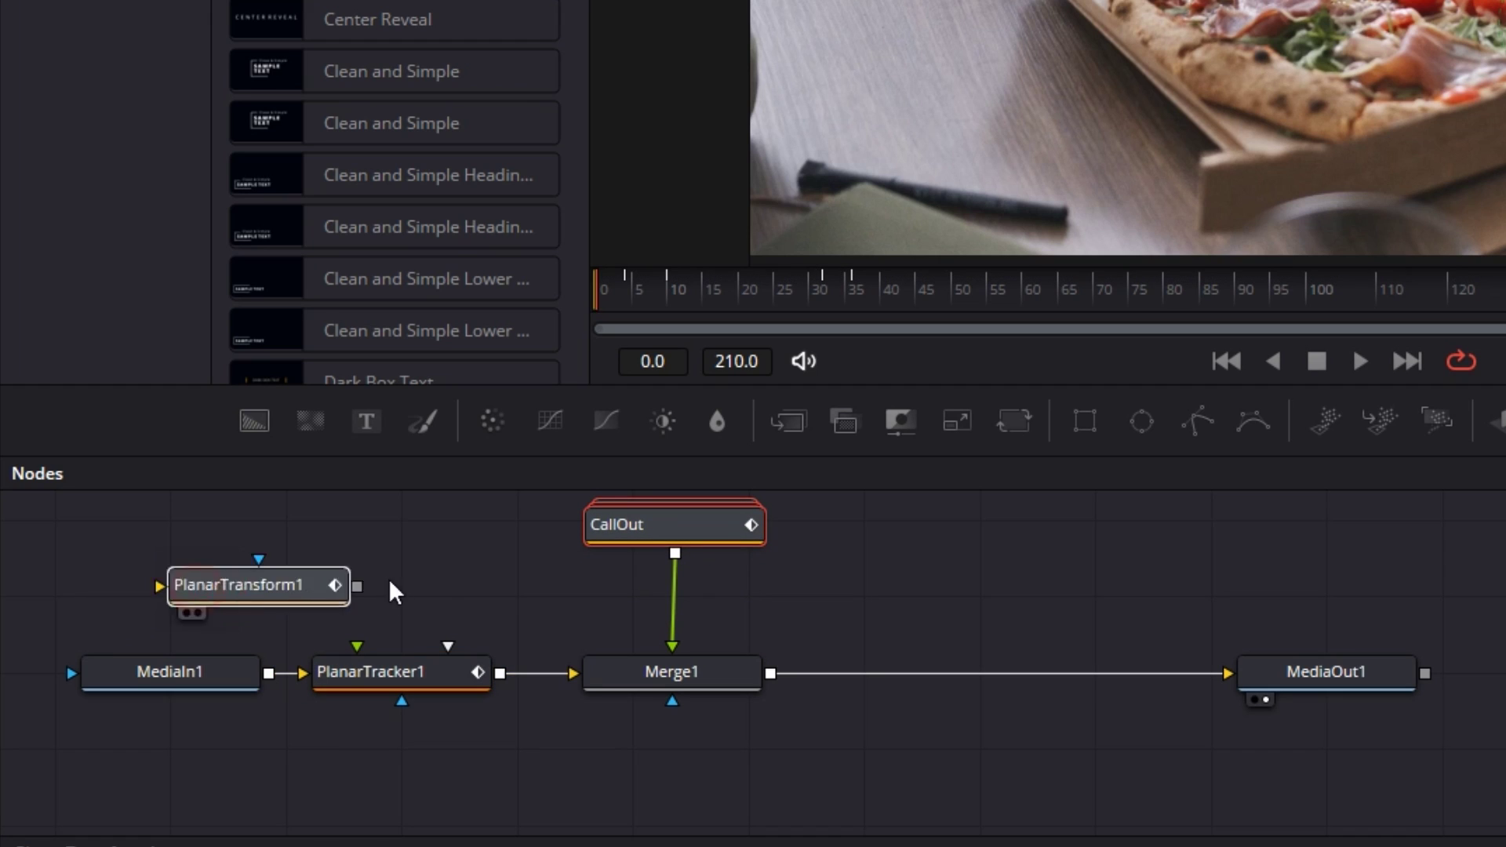
drag(392, 592, 1080, 568)
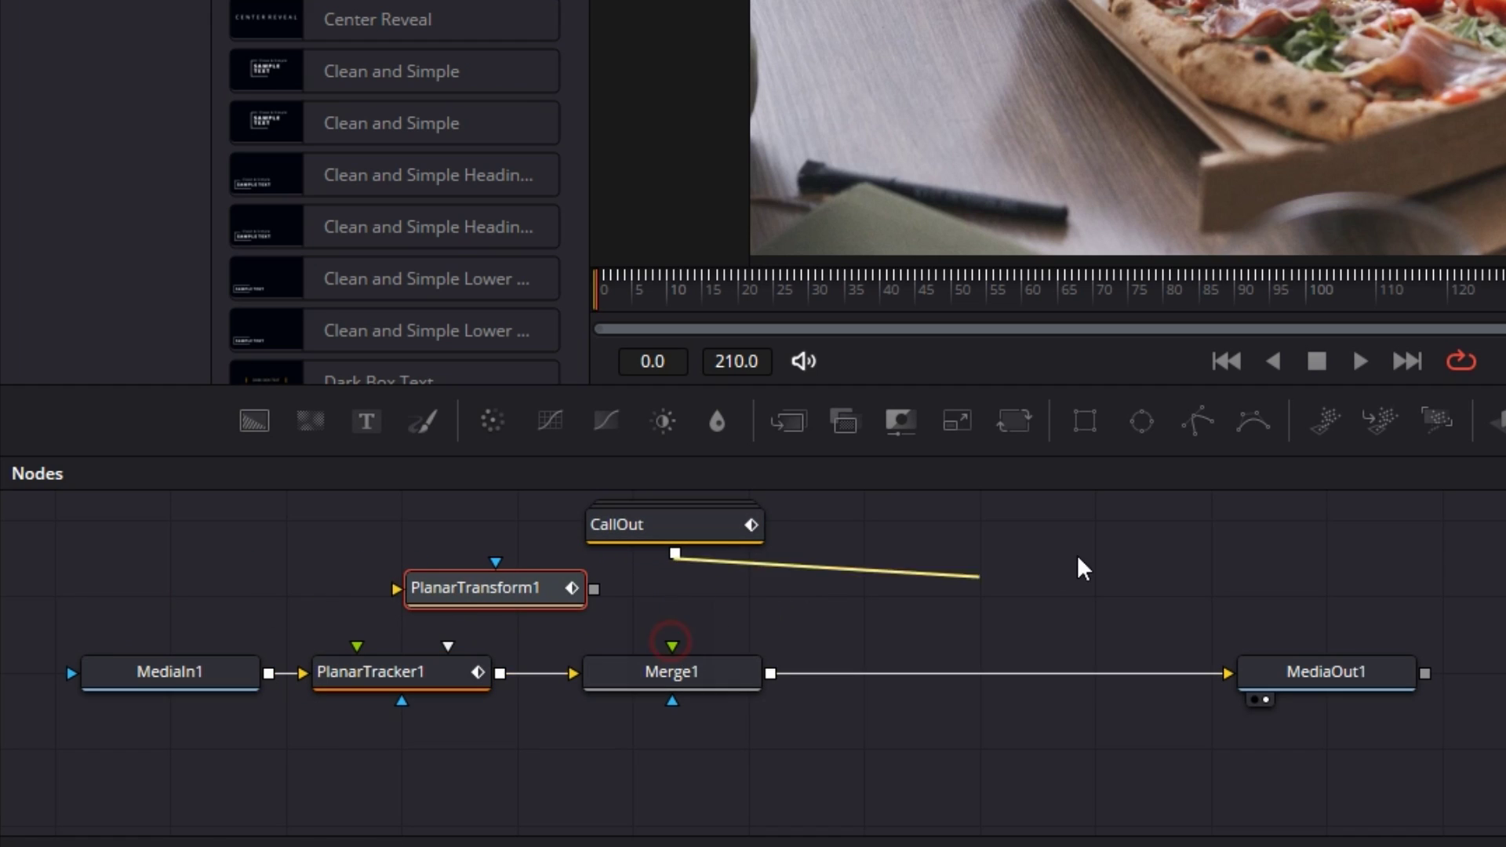
drag(487, 600, 667, 601)
drag(773, 526, 665, 605)
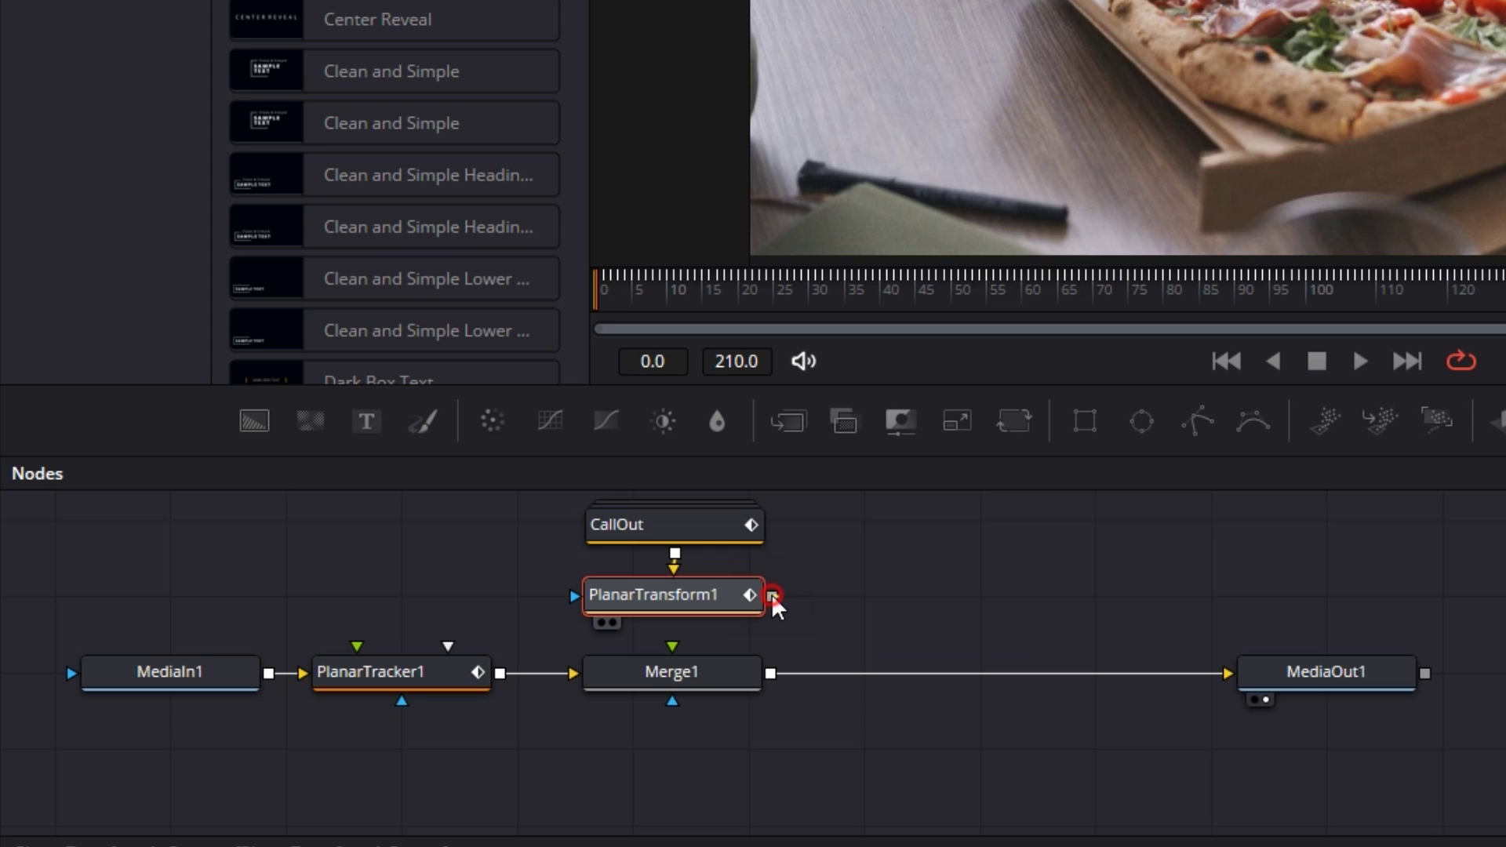
drag(773, 598, 672, 687)
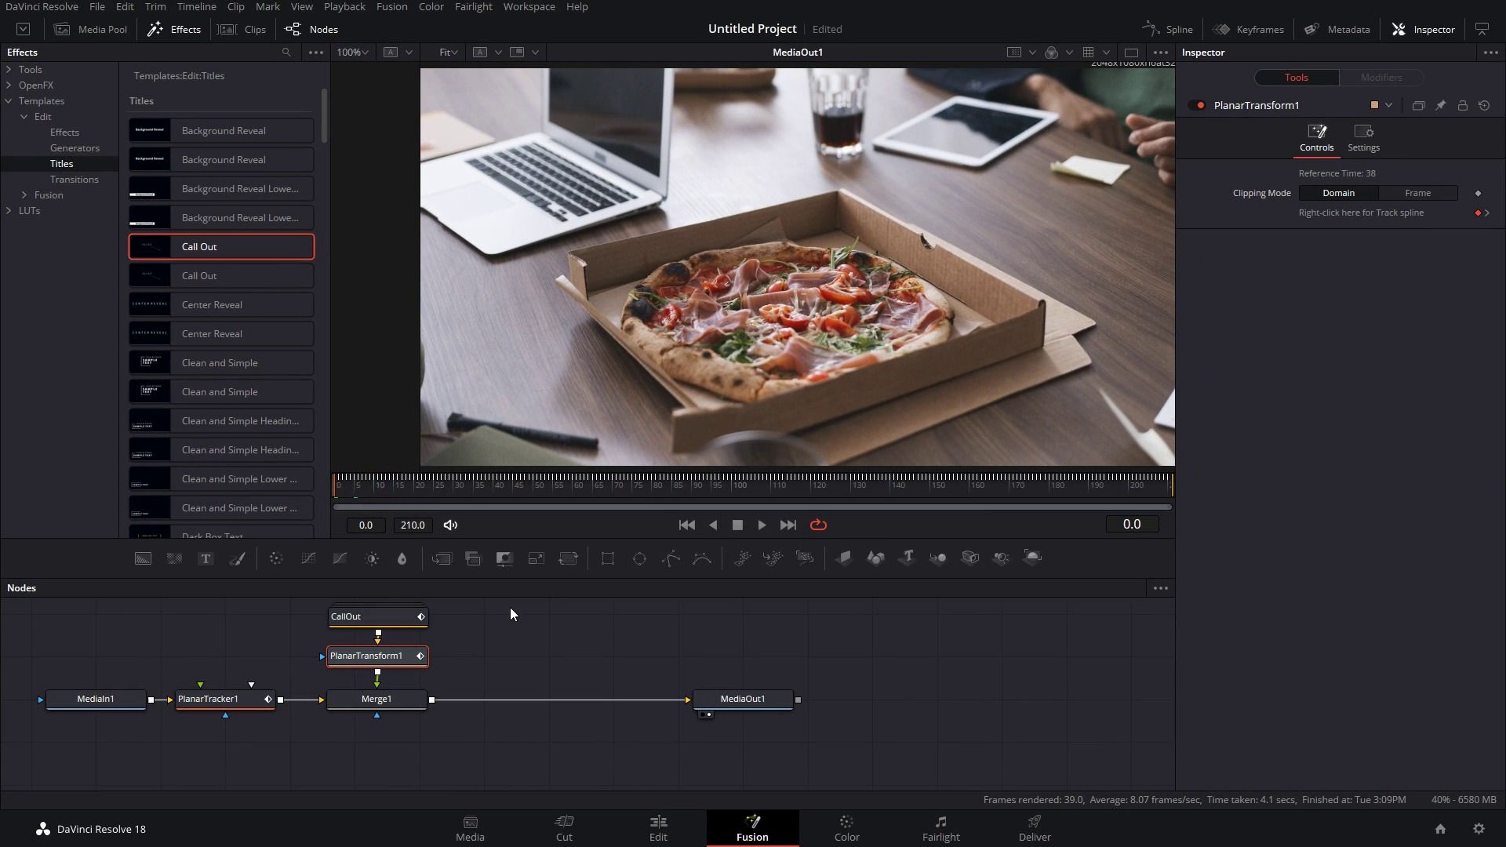
key(space)
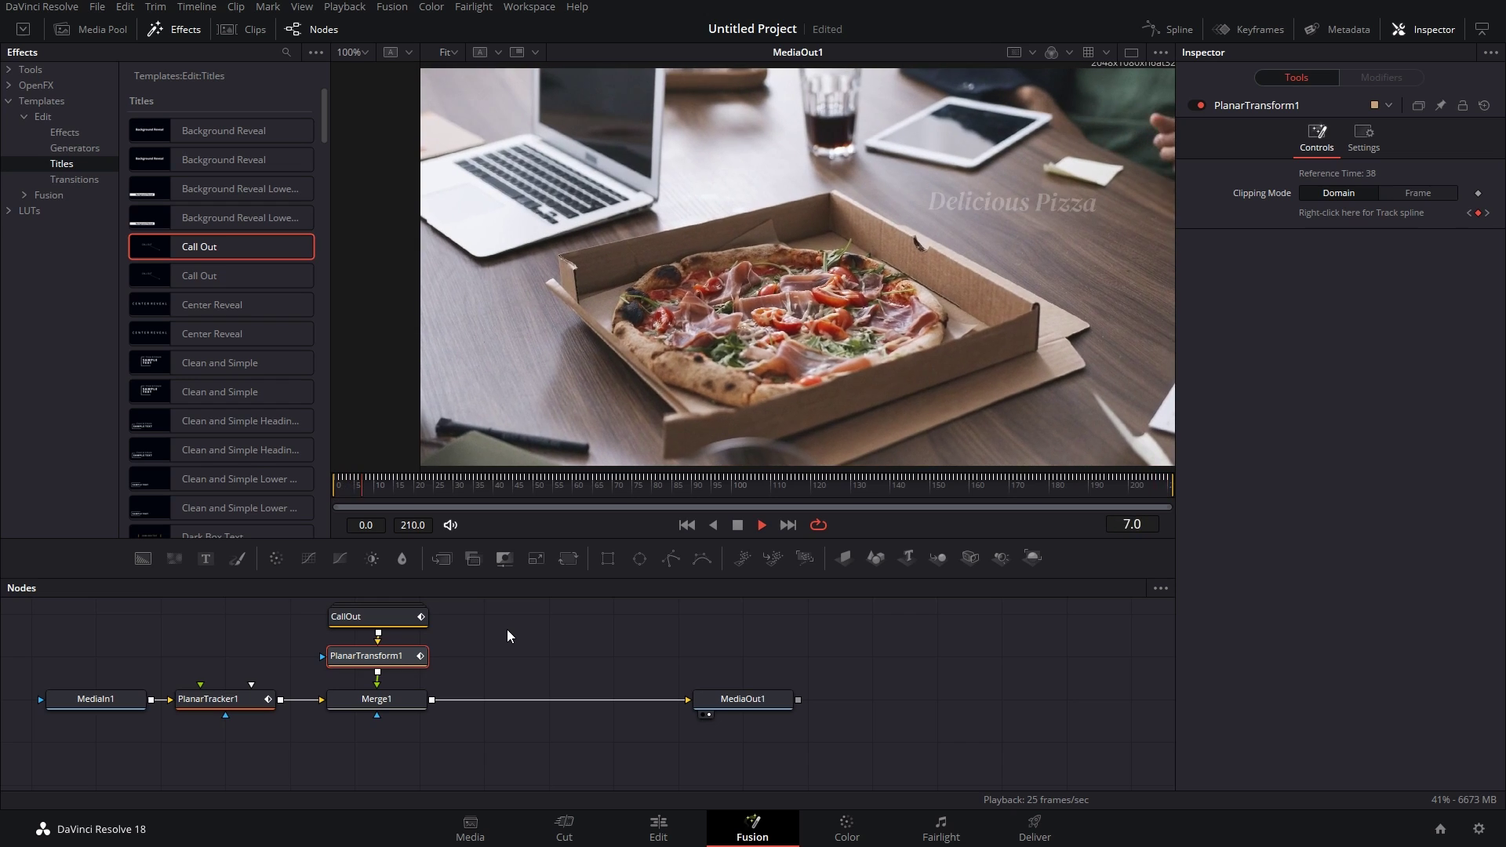
On the Edit page, play Timeline 1 from the beginning to review the tracked pizza call-out
click(658, 827)
key(Home)
key(space)
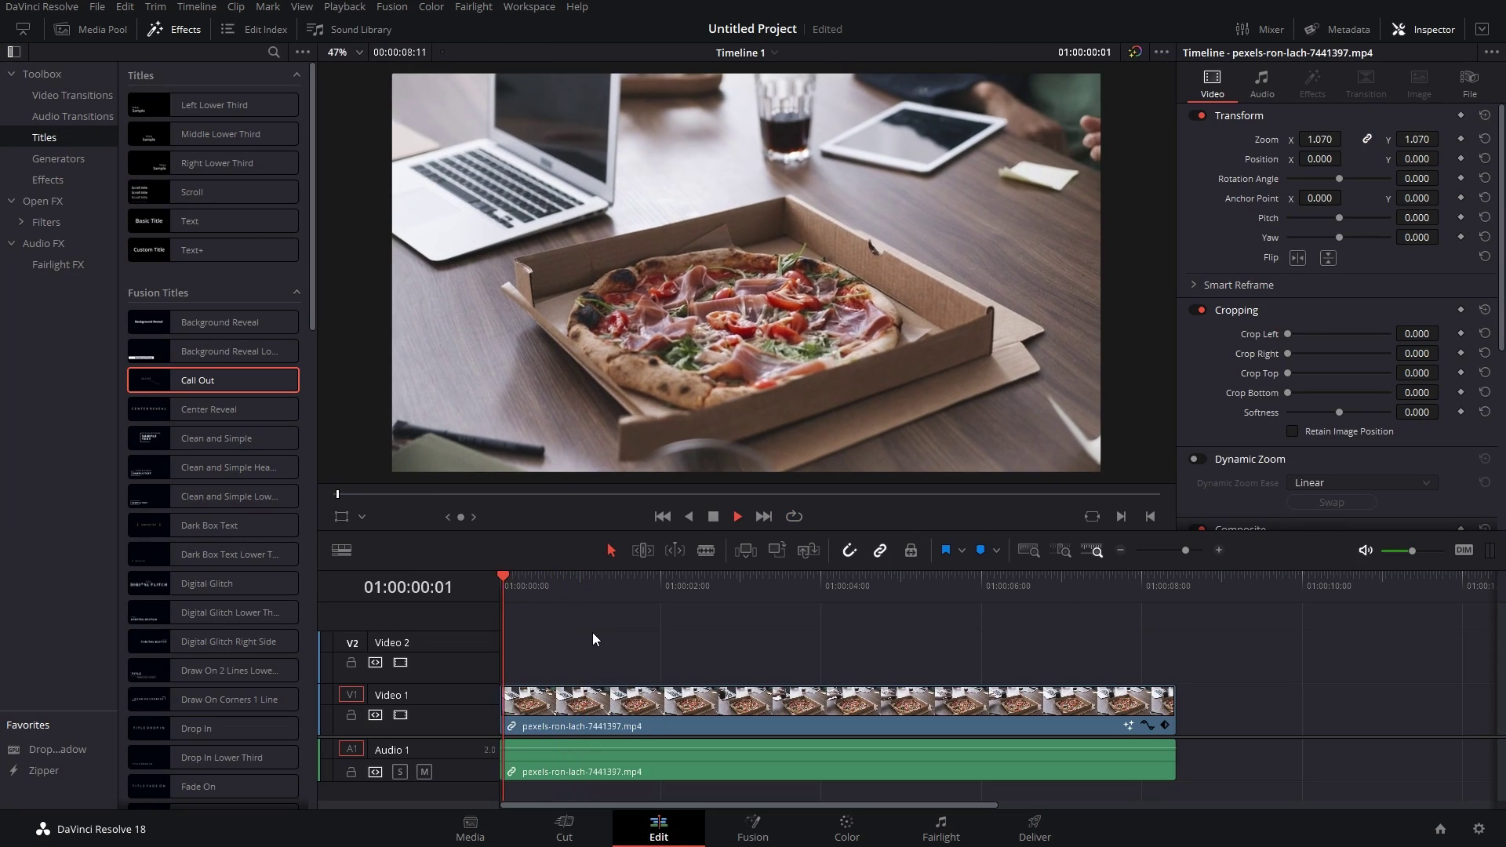